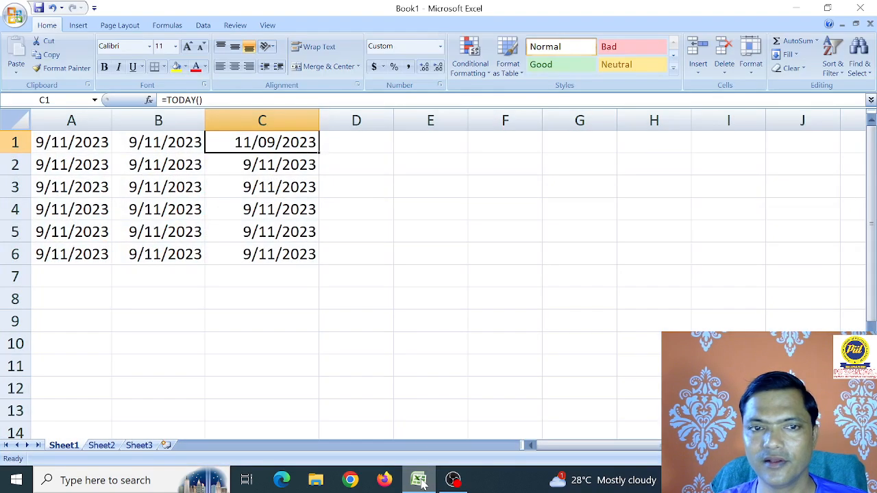
Open the cell formatting settings for the dates in cells A1:A6.
click(439, 235)
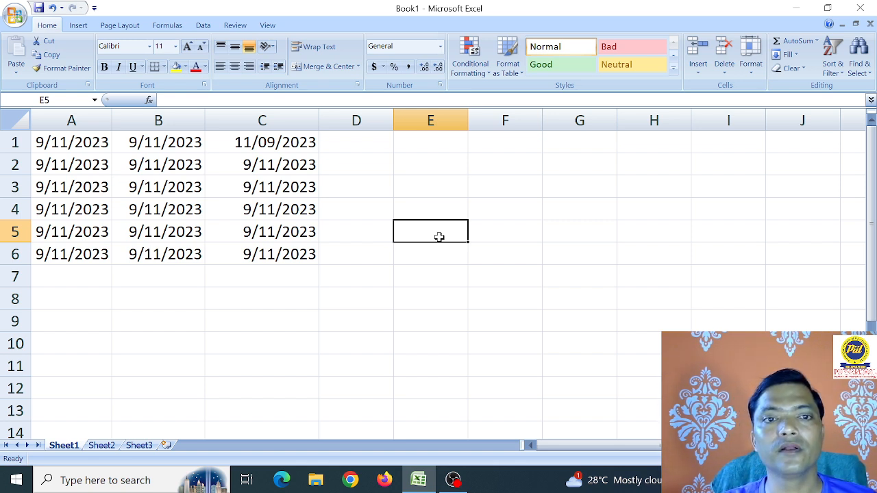
click(92, 145)
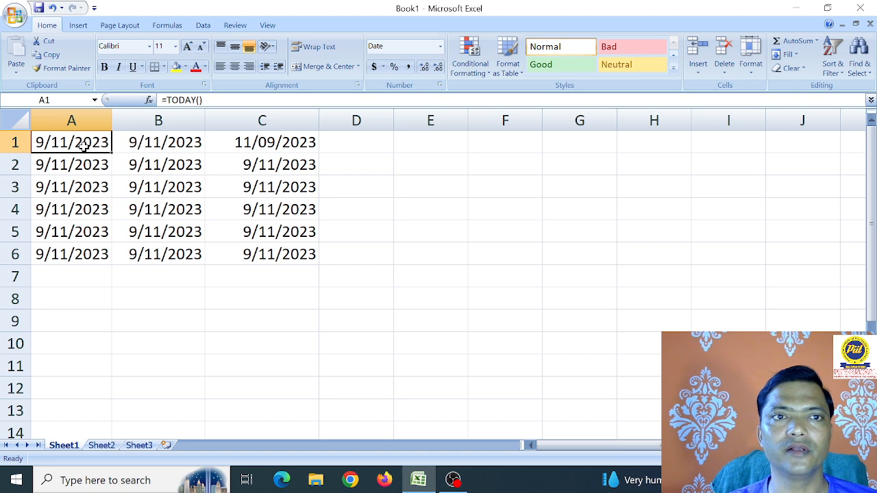
drag(82, 145, 82, 251)
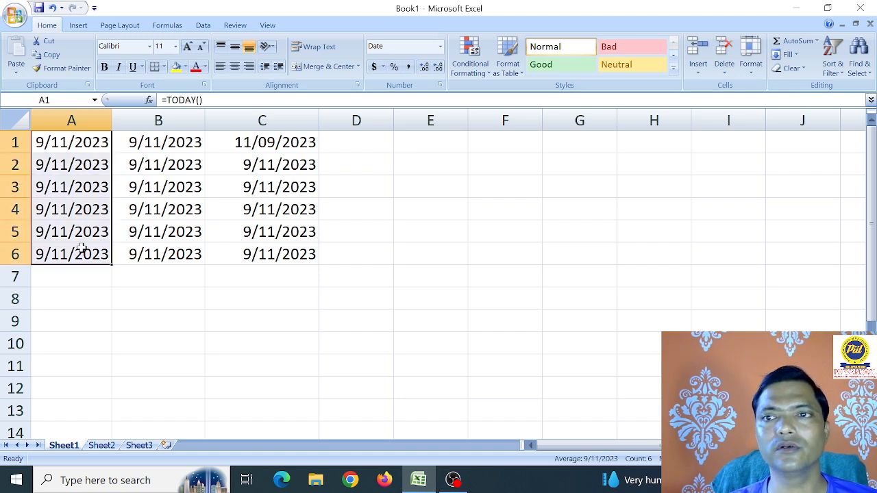
click(752, 68)
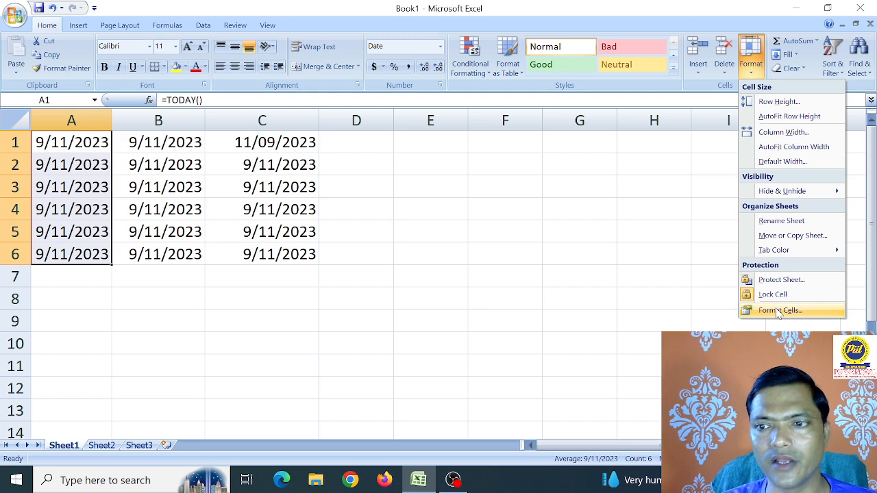
click(779, 311)
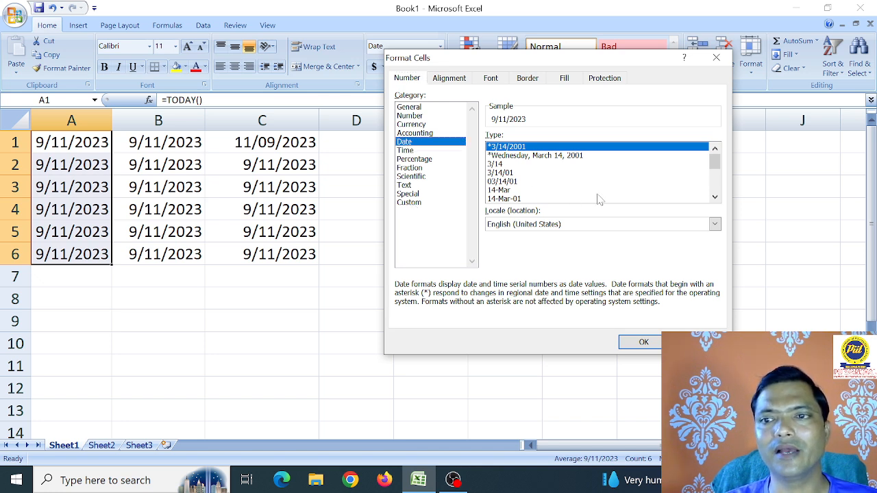
Browse the date types and preview several on A1:A6, including 3/14/2001, 14-Mar-2001, 3/14/01 1:30 PM and March 14, 2001.
click(715, 196)
click(714, 197)
click(715, 197)
click(715, 197)
click(714, 196)
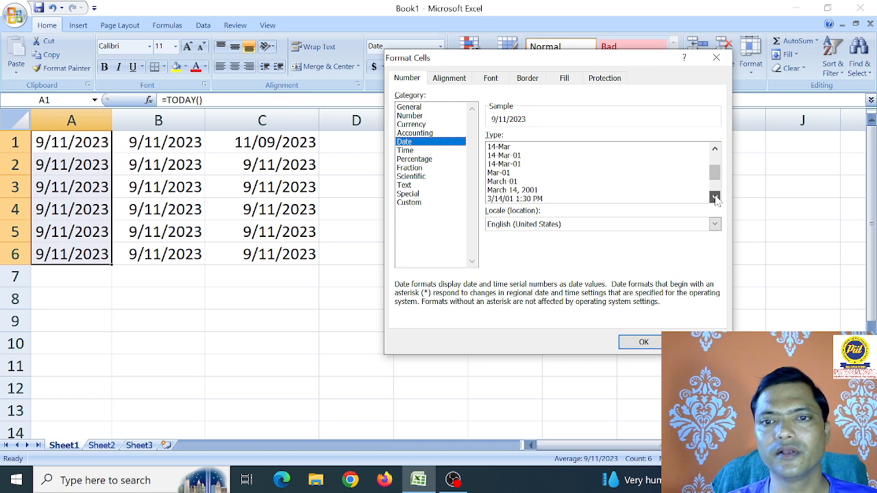
click(714, 197)
click(715, 196)
click(715, 197)
click(714, 196)
click(714, 196)
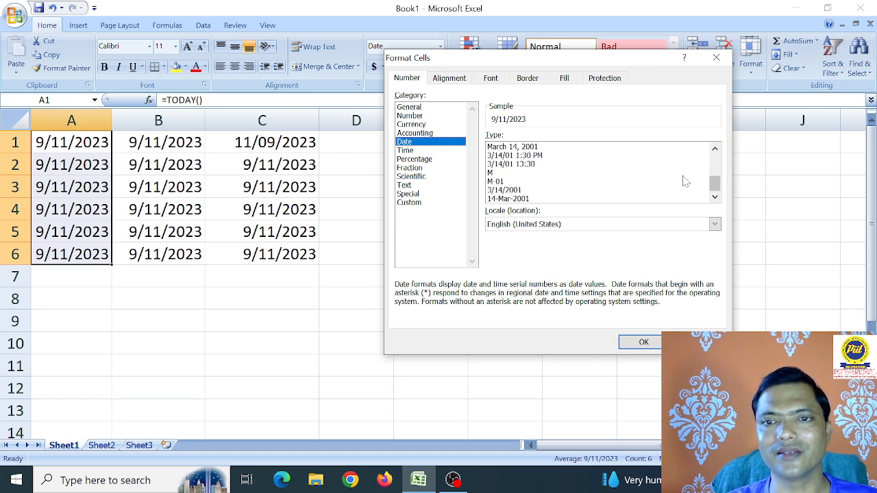
click(517, 192)
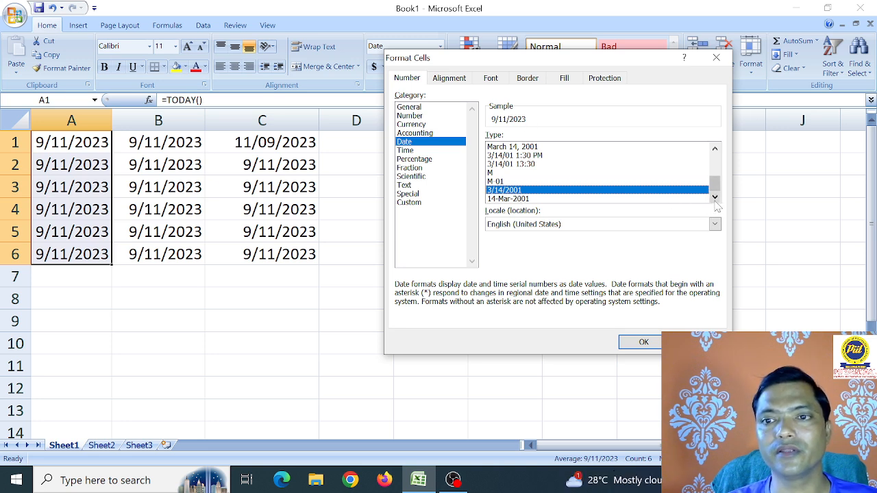
click(527, 199)
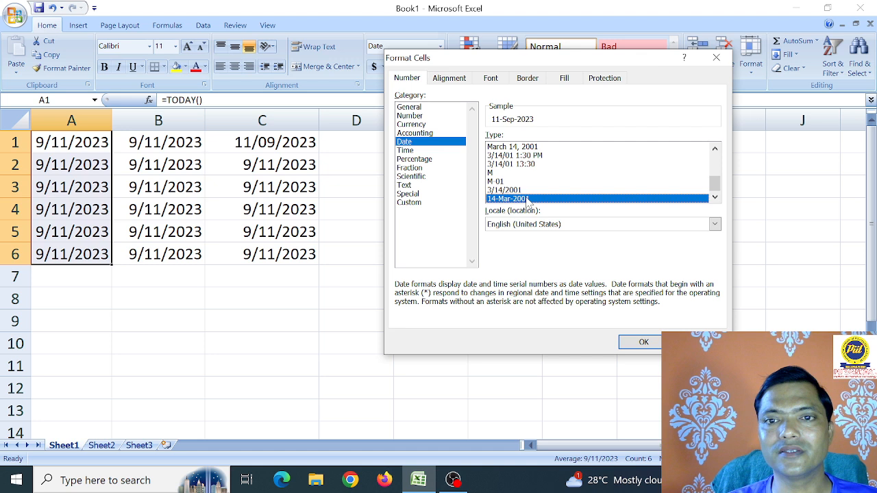
click(504, 181)
click(518, 164)
click(520, 156)
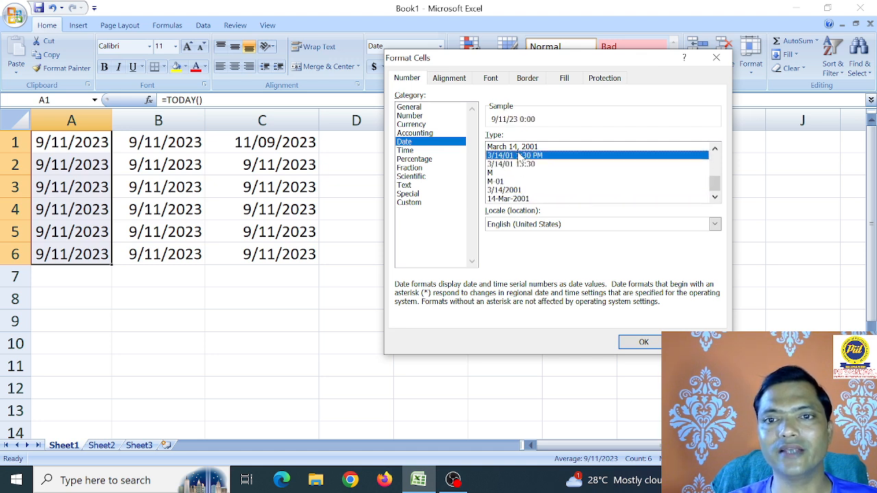
click(519, 146)
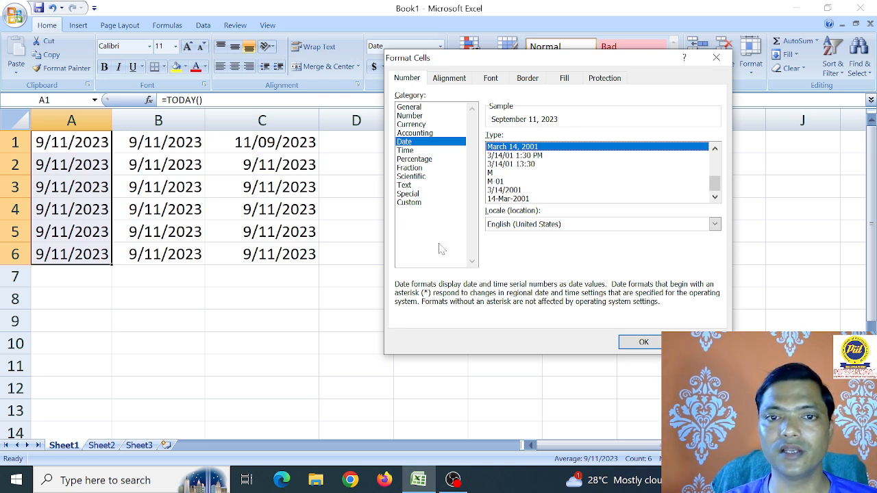
Switch the number format category for A1:A6 to Custom and pick the m/d/yyyy code as the starting point.
click(417, 205)
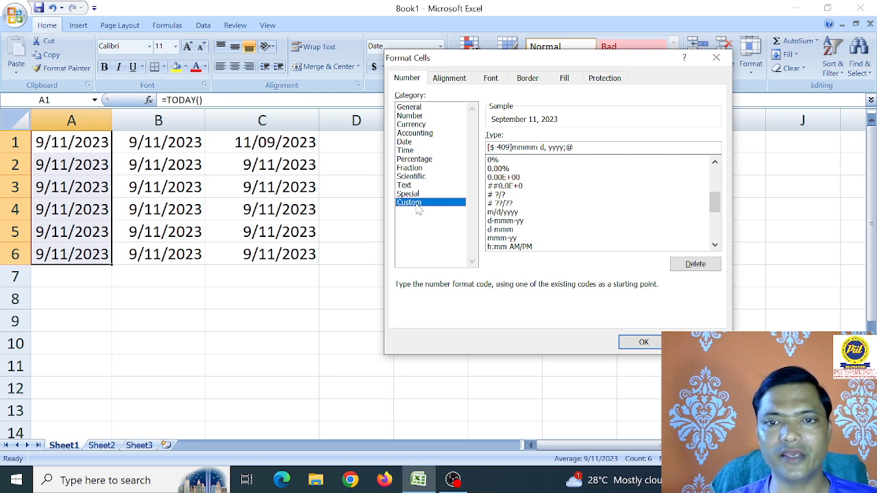
click(507, 221)
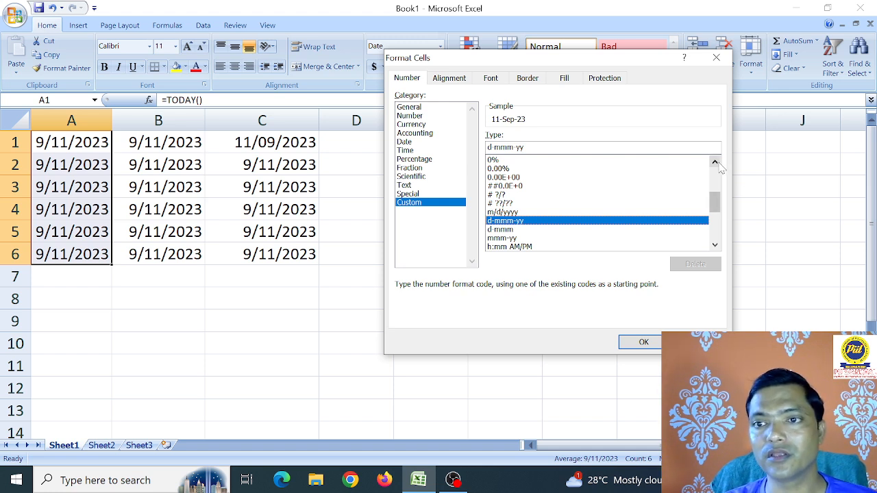
scroll(719, 165, up, 3)
scroll(719, 164, up, 4)
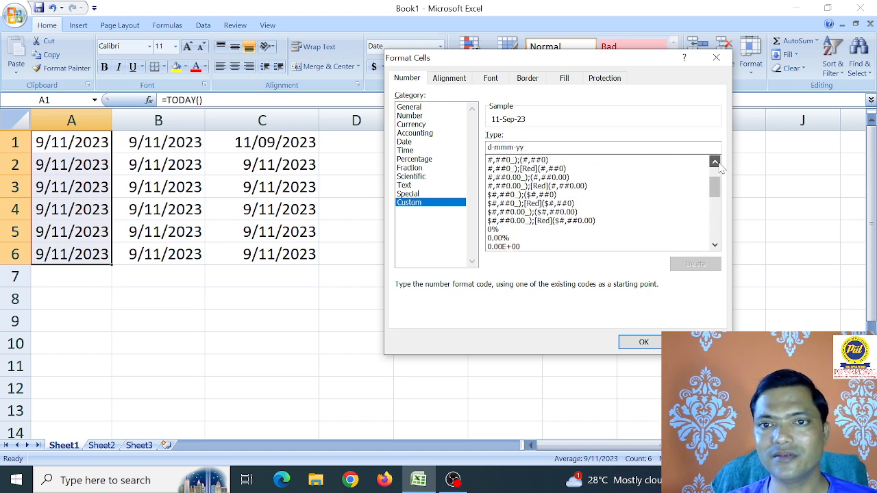
scroll(715, 245, down, 3)
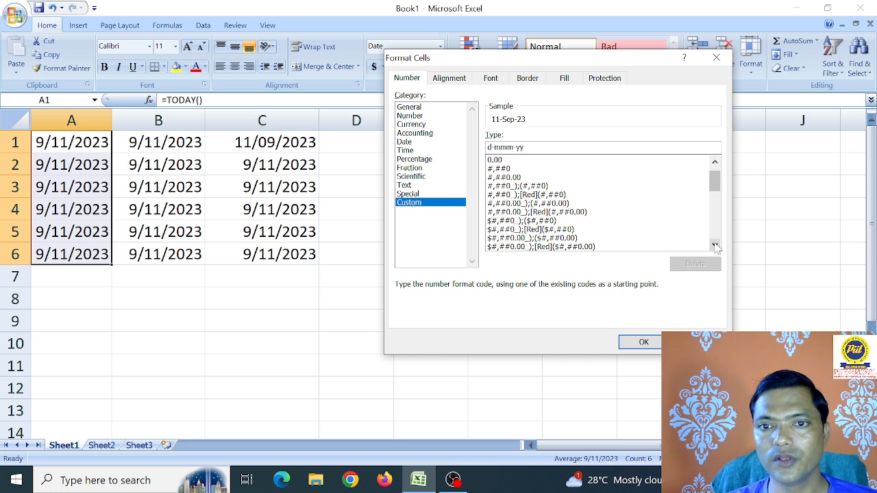
scroll(716, 245, down, 2)
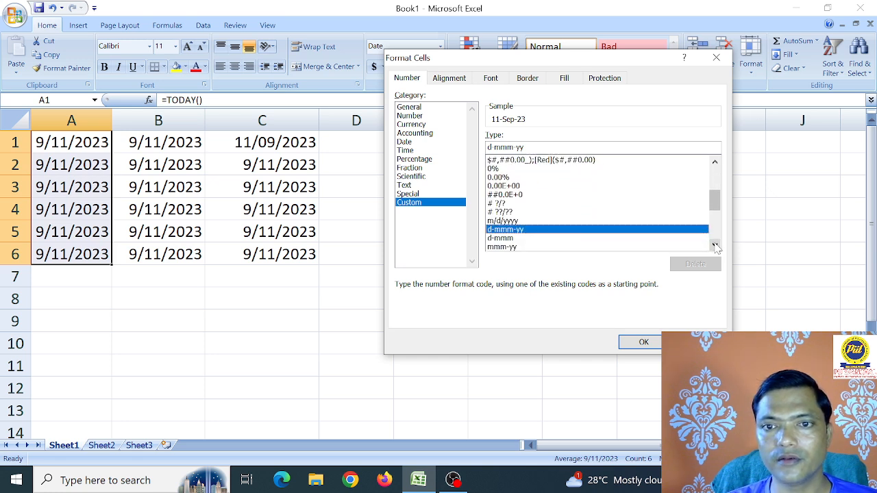
click(510, 213)
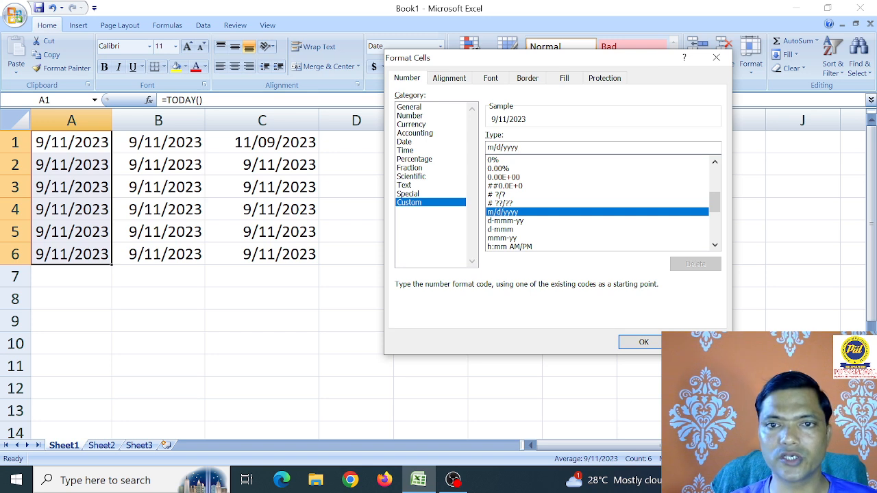
Change the custom format code to mm and apply it to A1:A6 so only the month is displayed.
key(BackSpace)
key(BackSpace)
key(BackSpace)
key(BackSpace)
key(BackSpace)
key(BackSpace)
key(BackSpace)
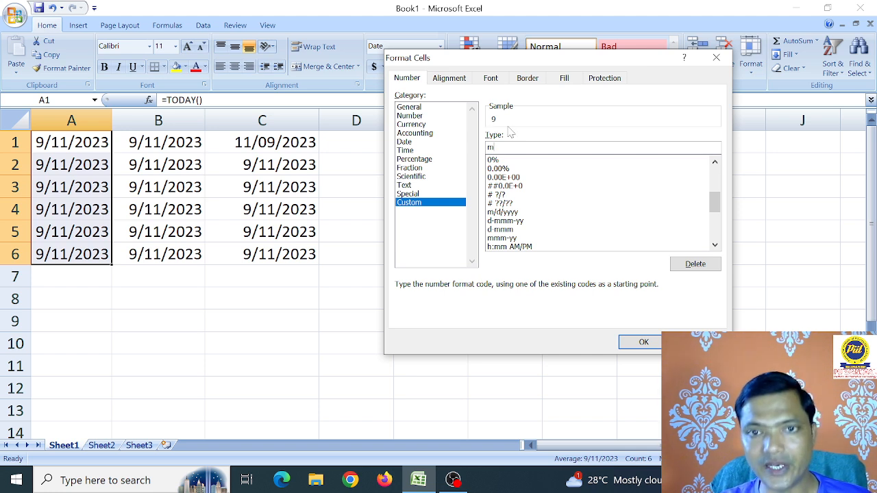
text(m)
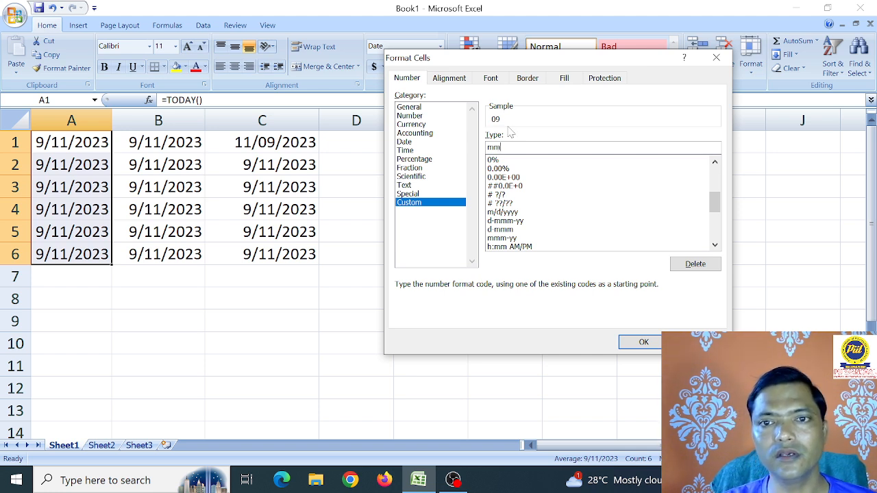
click(640, 341)
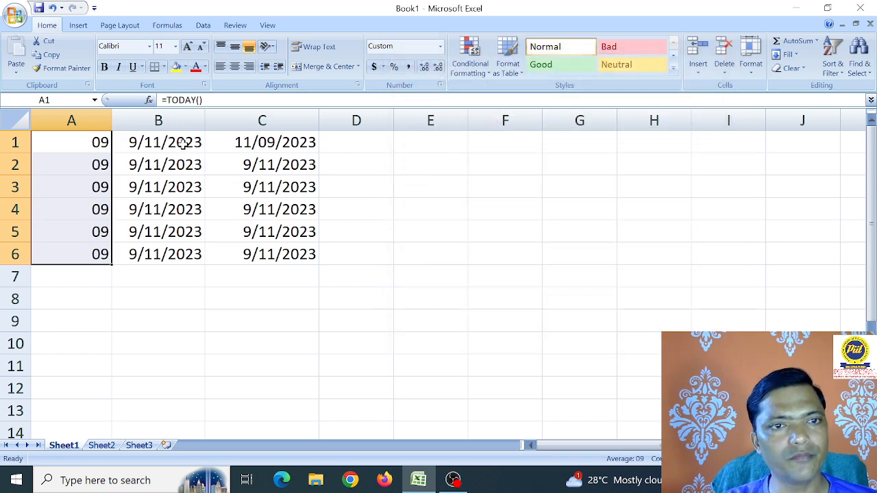
Apply the custom number format yyyy to cells B1:B6 so only the year is displayed.
drag(183, 144, 187, 248)
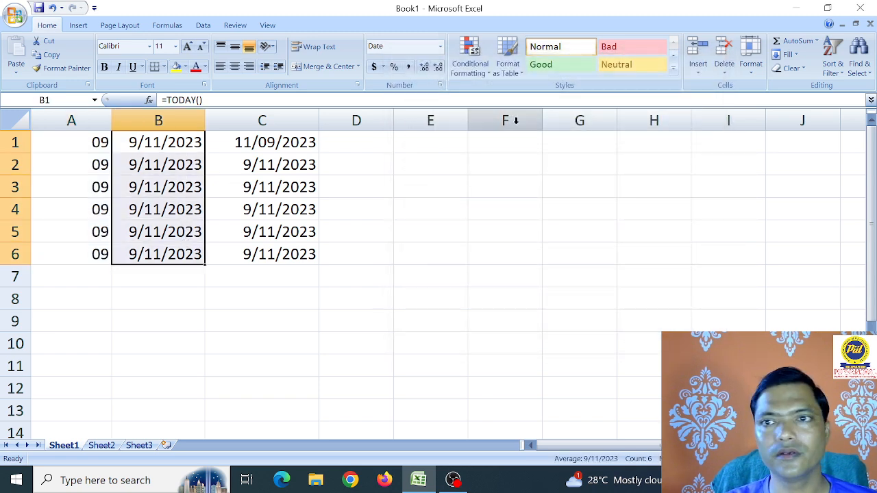
click(751, 72)
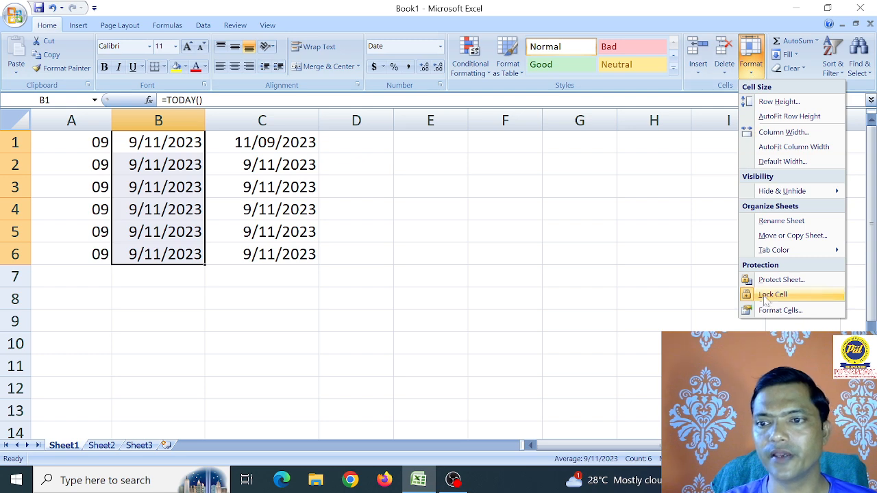
click(779, 311)
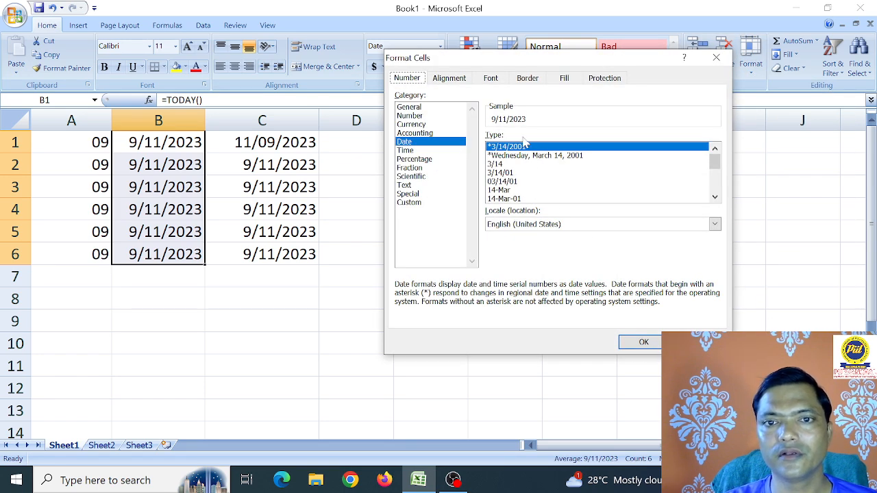
click(420, 205)
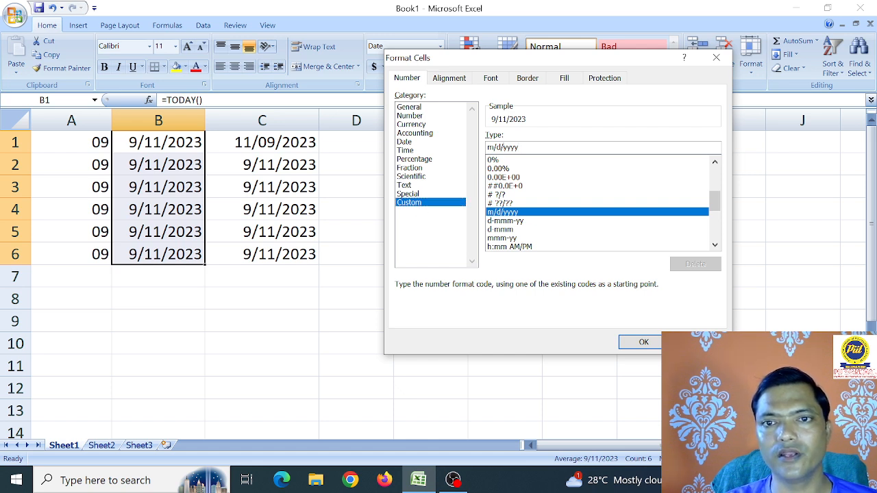
key(Delete)
key(Delete)
key(Delete)
key(Delete)
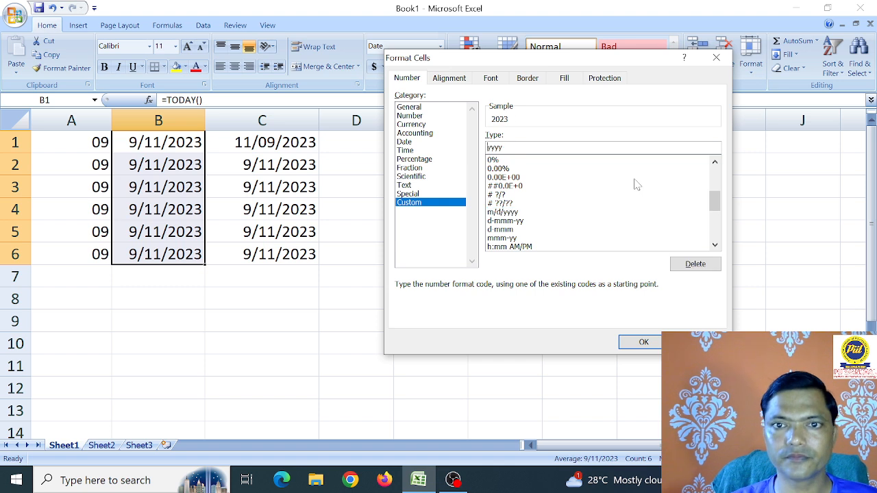
click(645, 343)
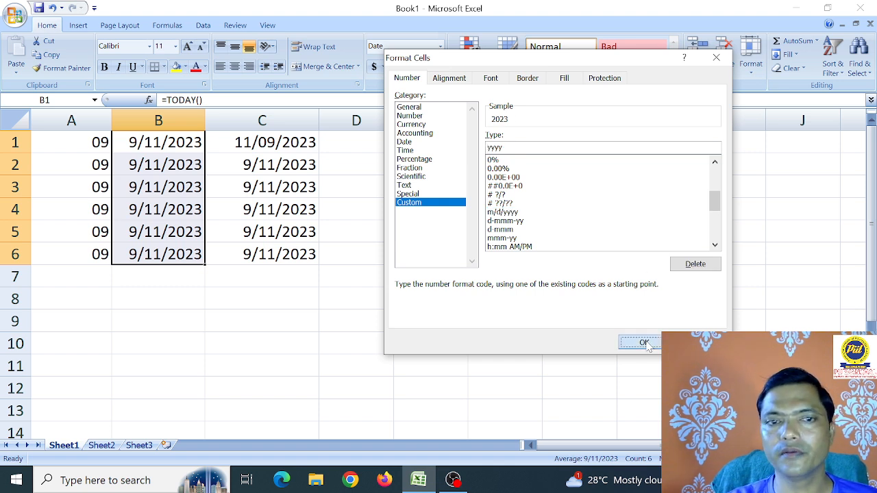
Open the cell formatting for C1:C6 and choose the custom code m/d/yyyy as the starting point.
drag(248, 142, 260, 246)
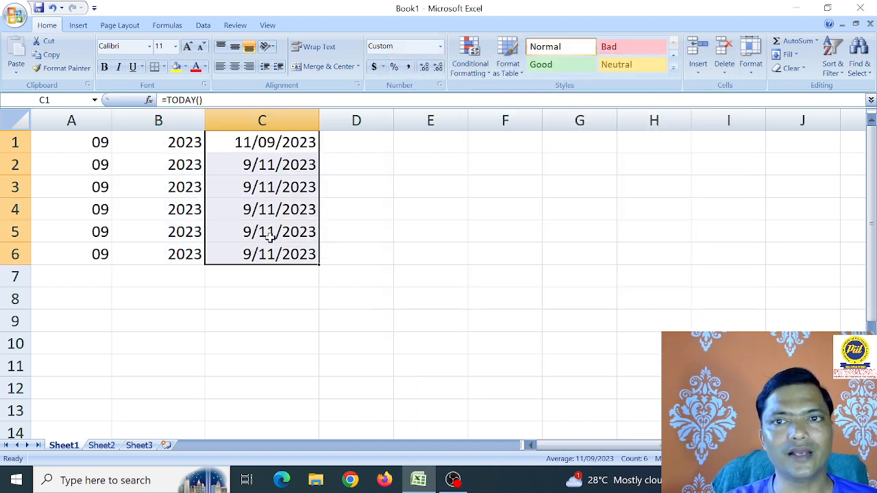
click(752, 72)
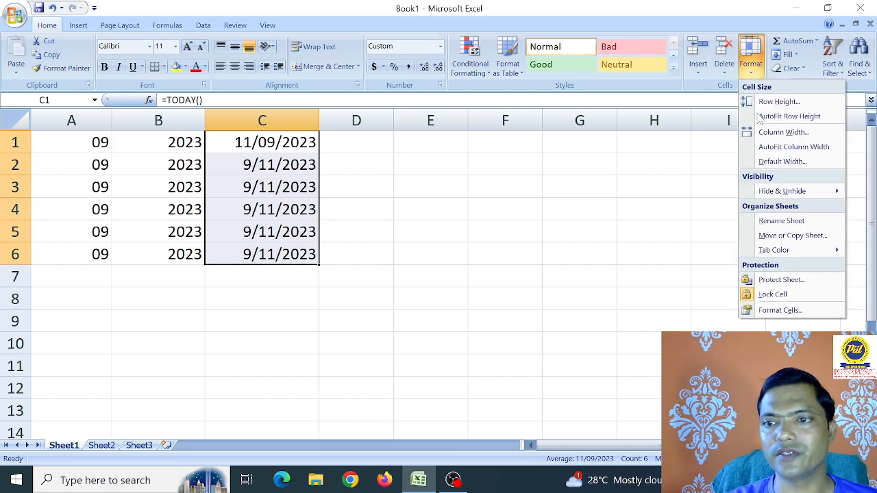
click(778, 311)
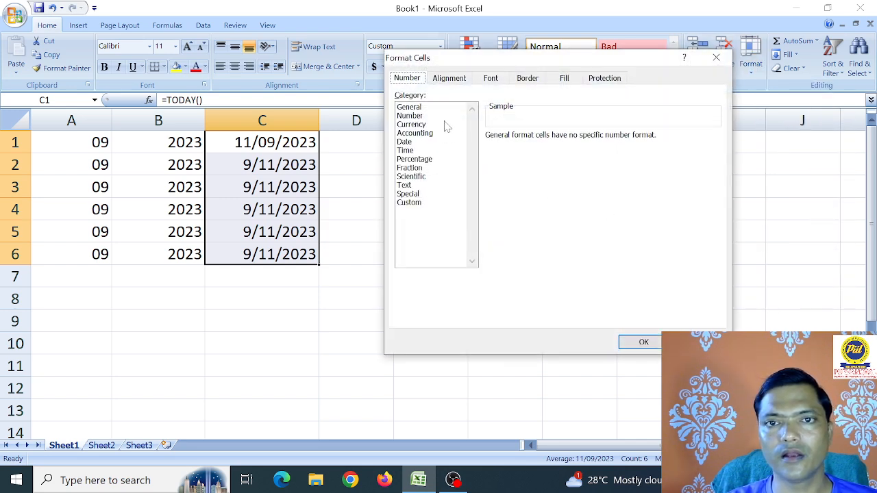
click(420, 204)
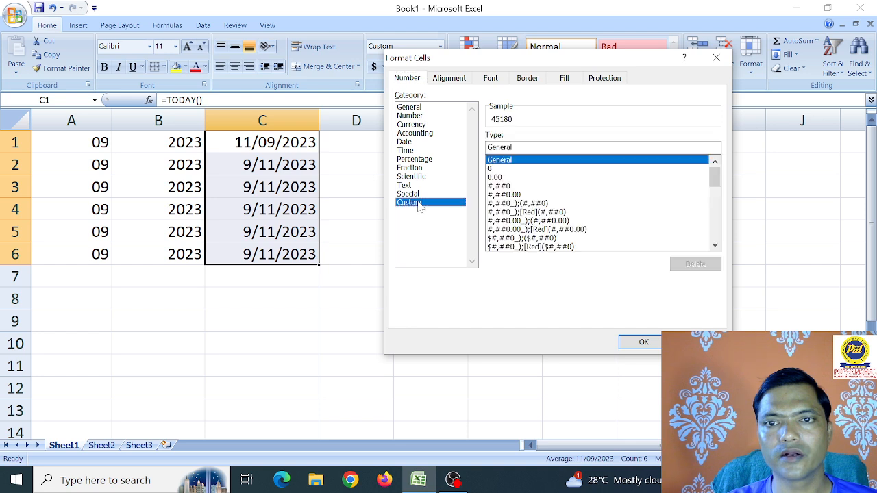
click(714, 245)
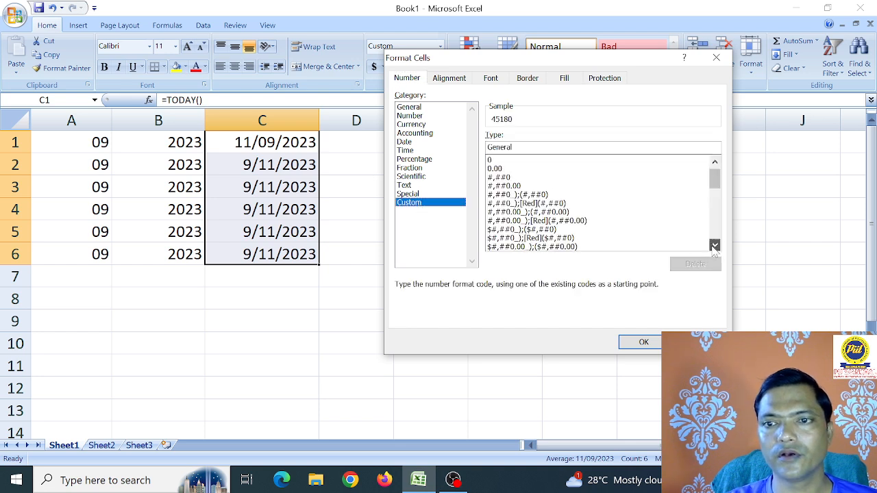
click(715, 245)
click(714, 246)
click(714, 245)
click(715, 245)
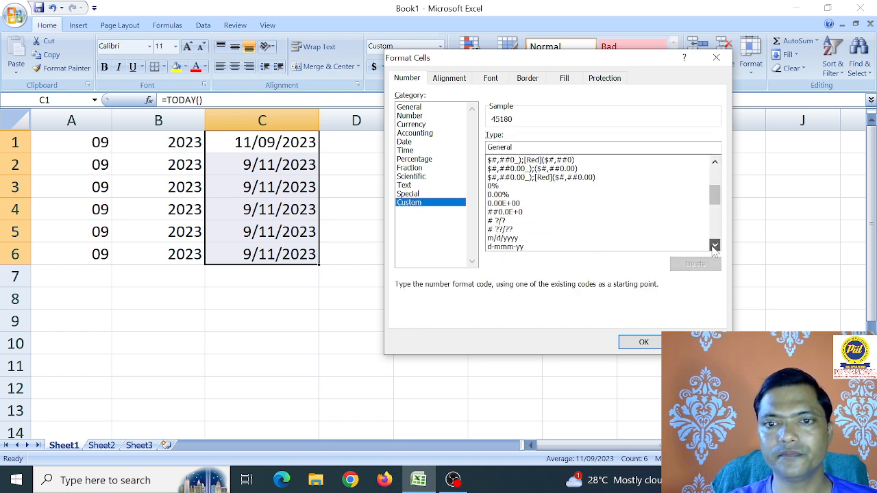
click(714, 246)
click(513, 229)
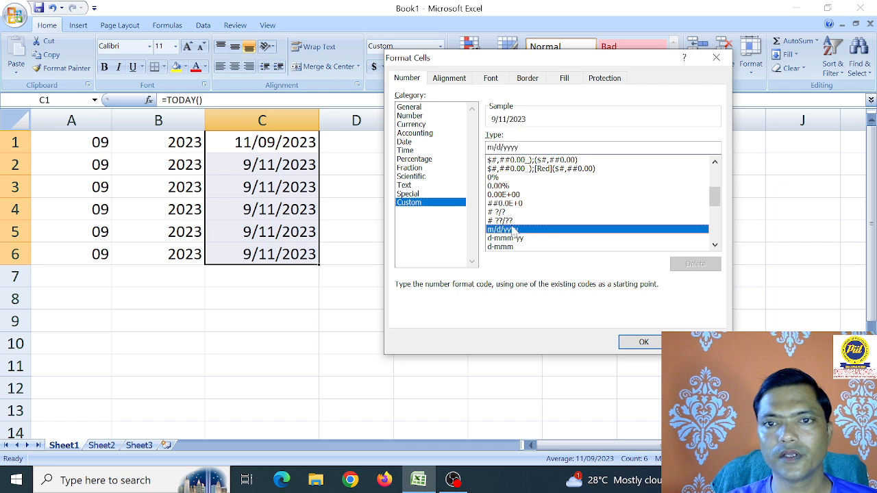
Change the custom format code to dd and apply it to C1:C6 so only the day is displayed.
click(518, 147)
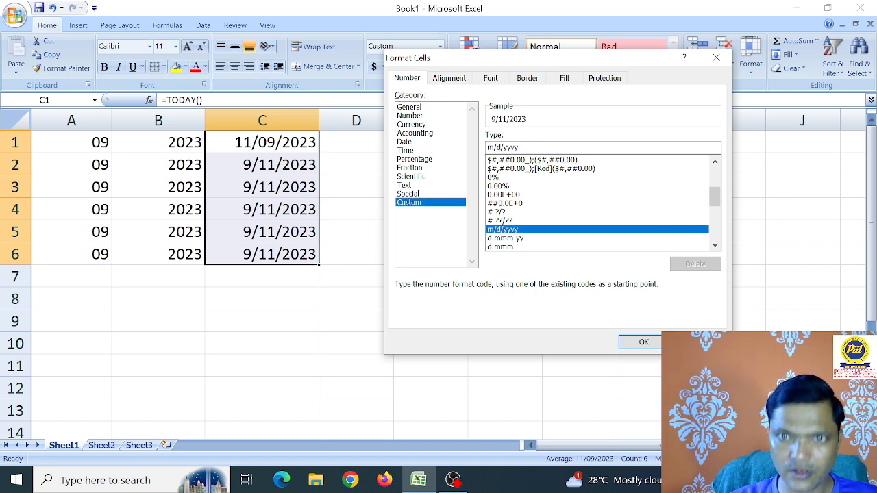
key(BackSpace)
key(BackSpace)
key(BackSpace)
key(BackSpace)
key(BackSpace)
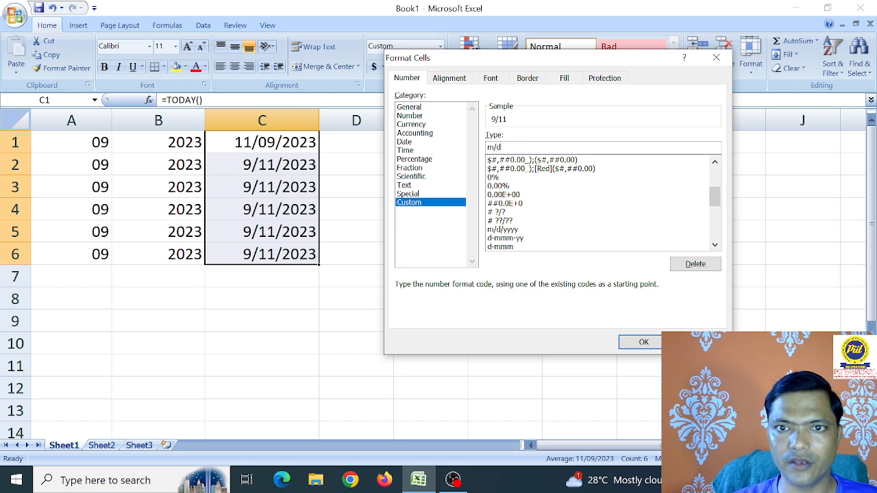
key(Left)
key(BackSpace)
key(BackSpace)
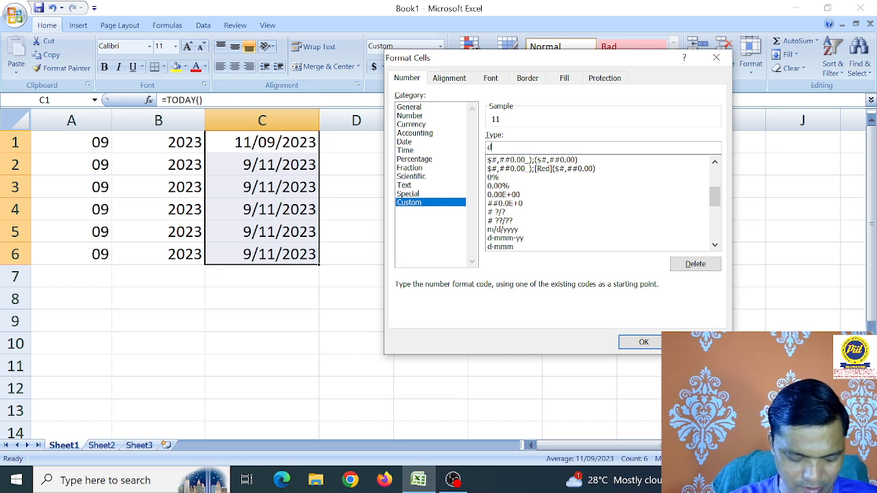
text(d)
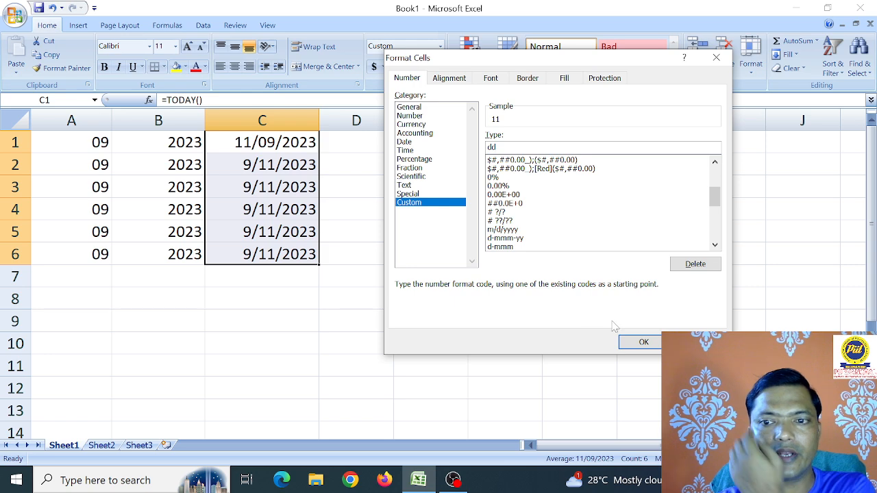
click(640, 343)
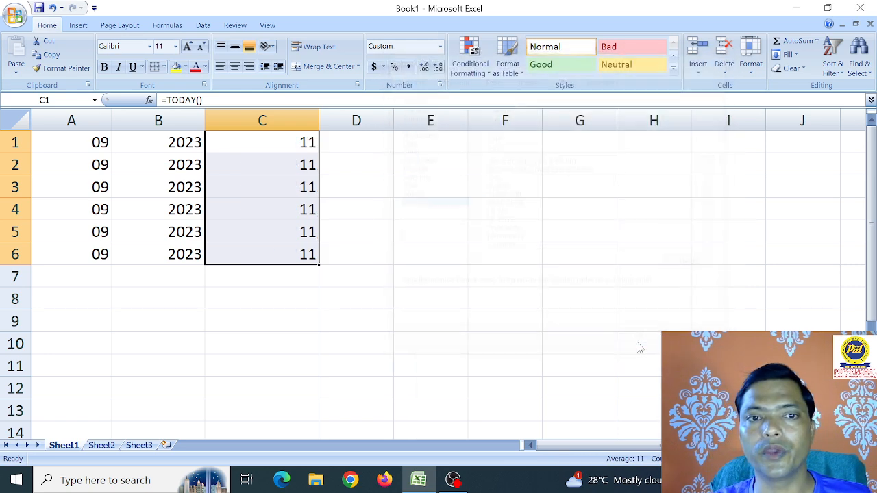
click(293, 215)
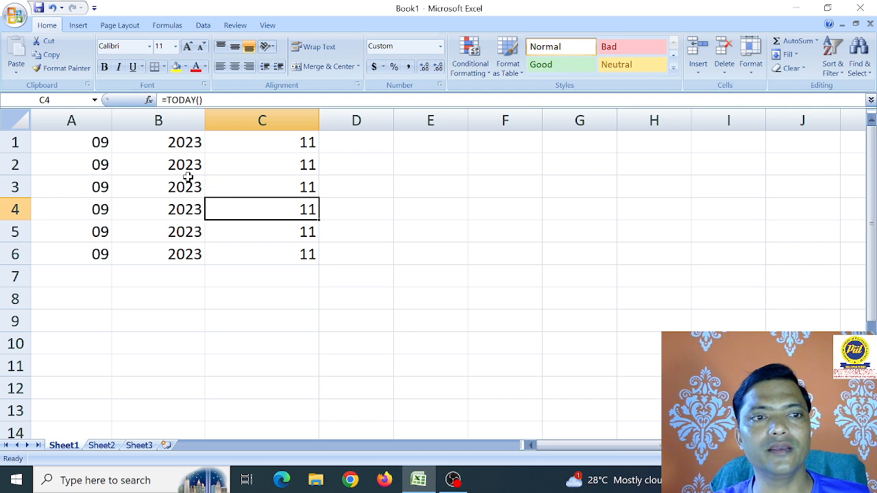
click(188, 180)
click(103, 170)
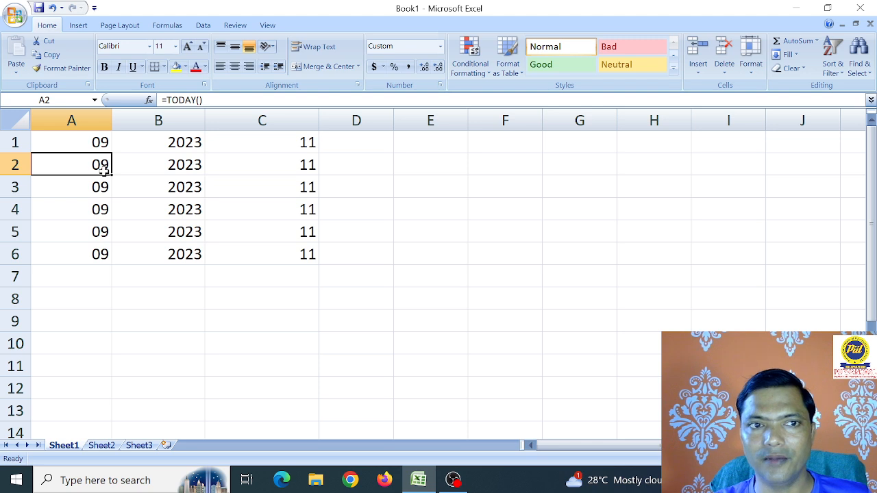
click(227, 144)
click(104, 144)
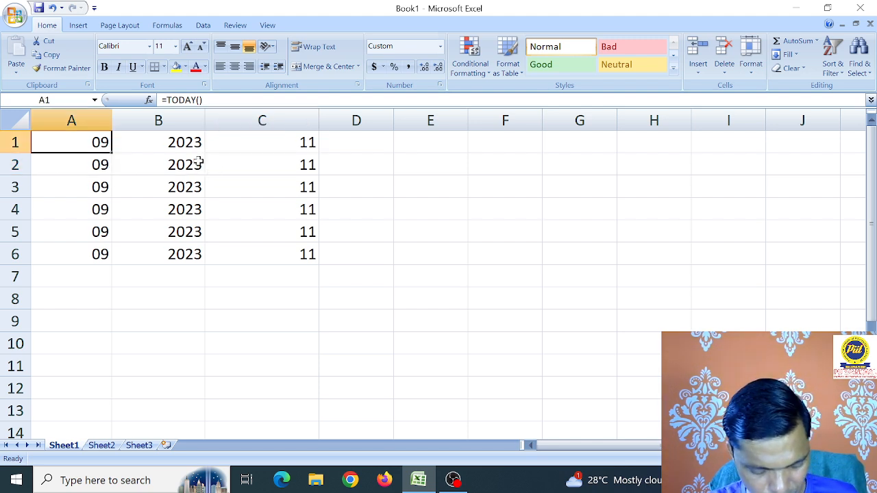
Undo the day, year and month number formats applied to columns C, B and A.
key(ctrl+z)
key(ctrl+z)
key(ctrl+z)
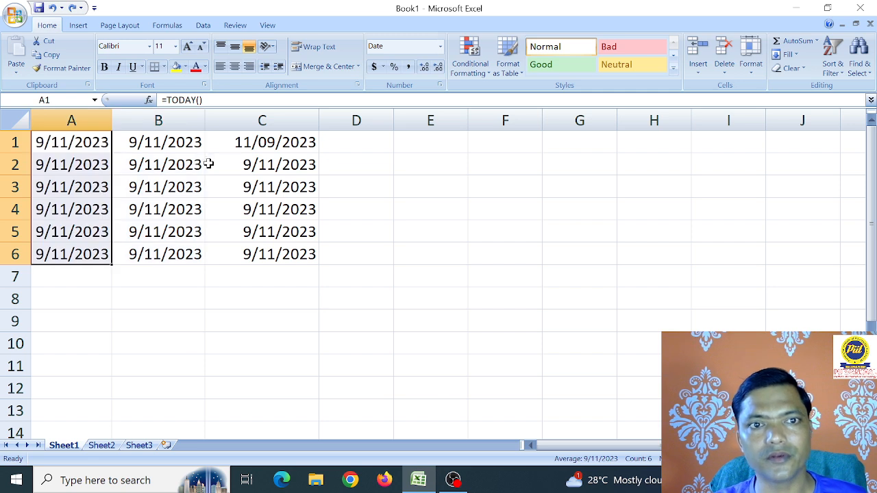
click(288, 142)
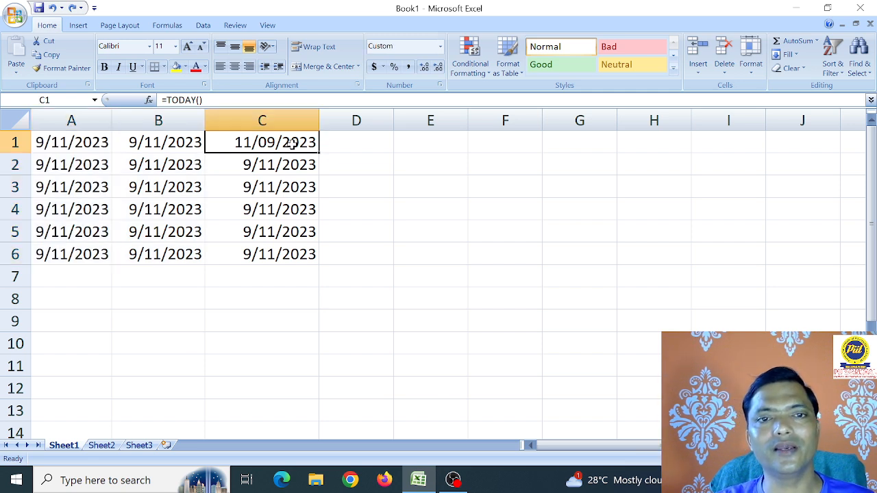
Enter the formula =today()+10 in cell D1 to get the date ten days from today.
click(355, 144)
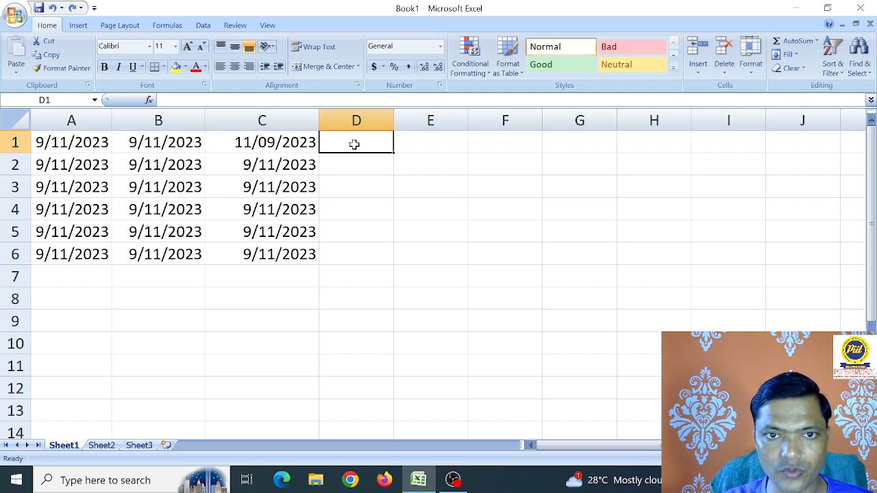
text(=)
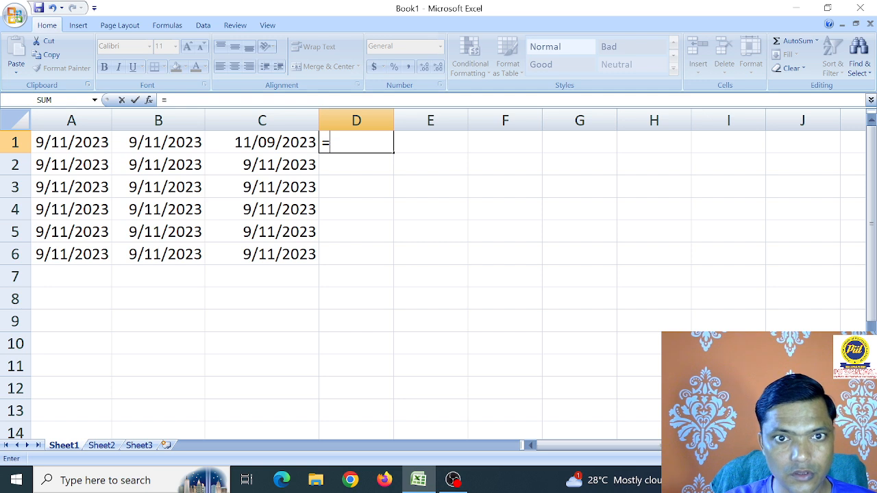
text(t)
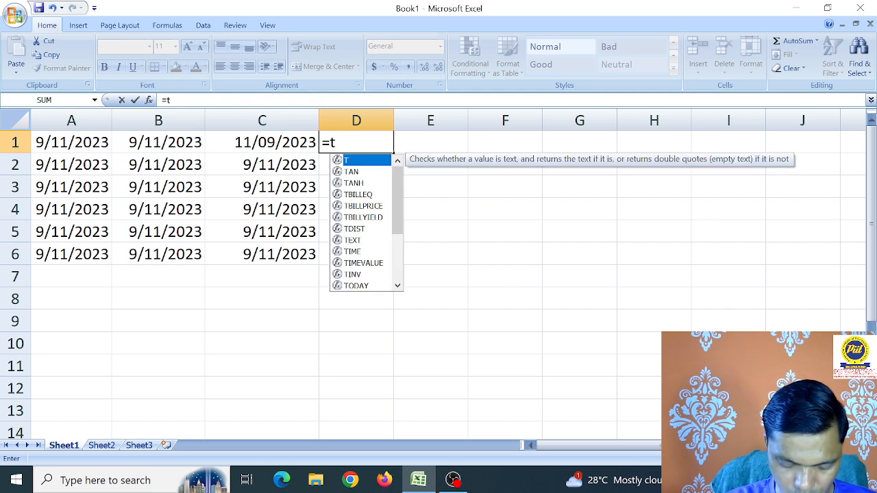
text(oday)
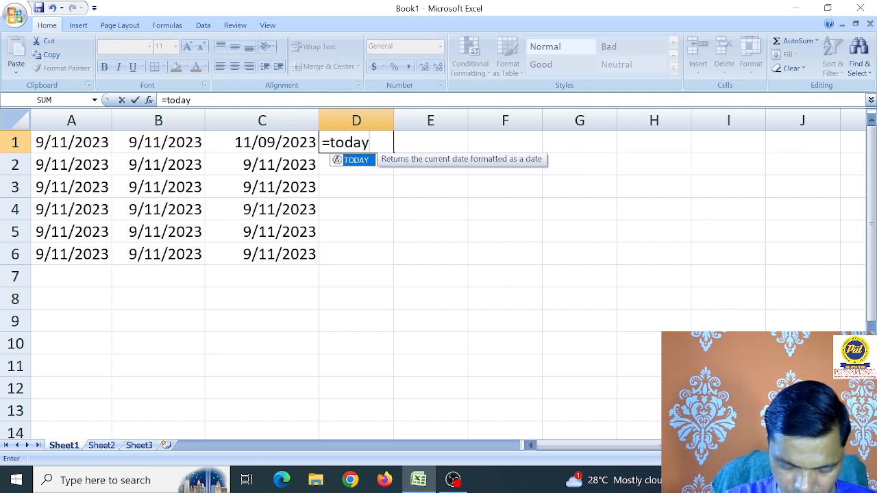
text(())
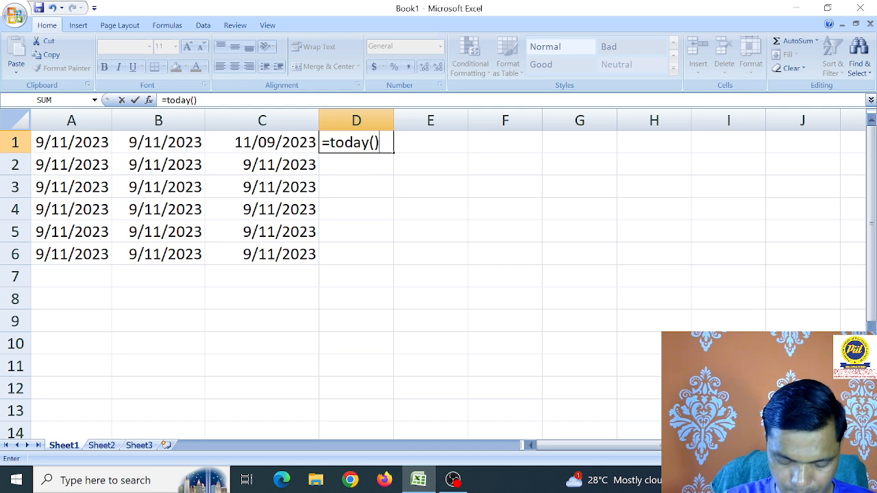
text(+10)
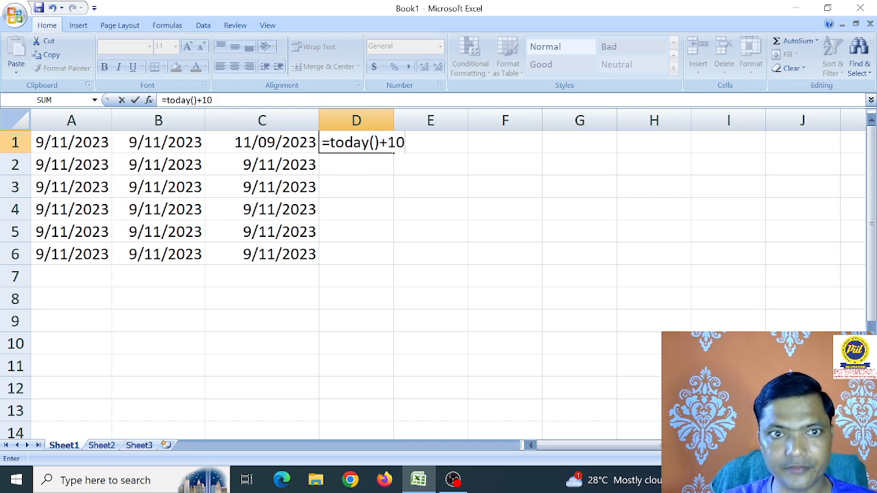
key(Return)
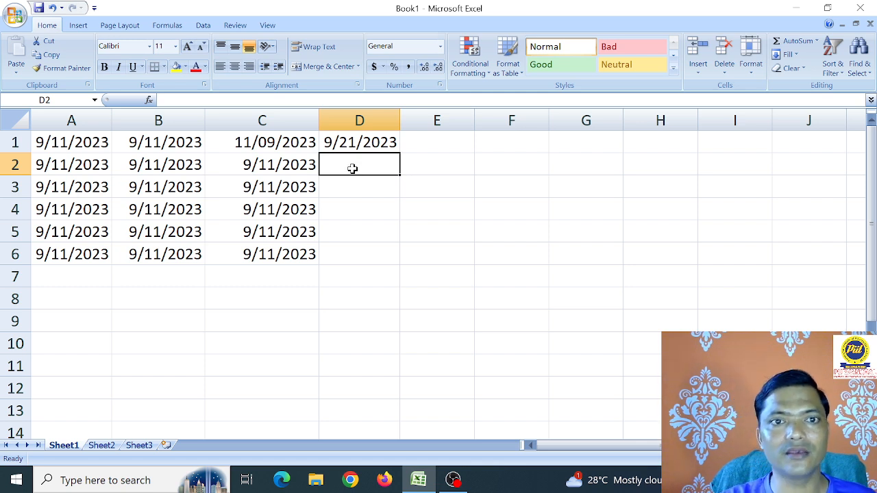
Enter the formula =c2+10 in cell D2 to add ten days to the date in C2.
text(=c2)
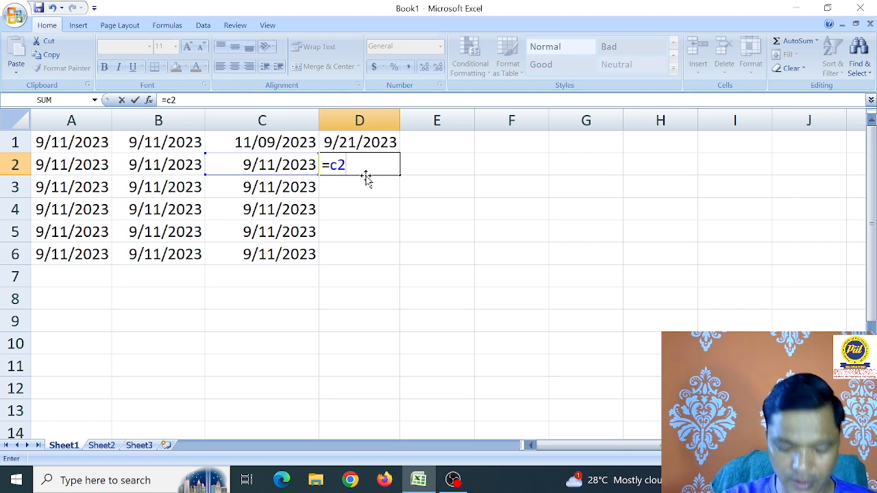
text(+)
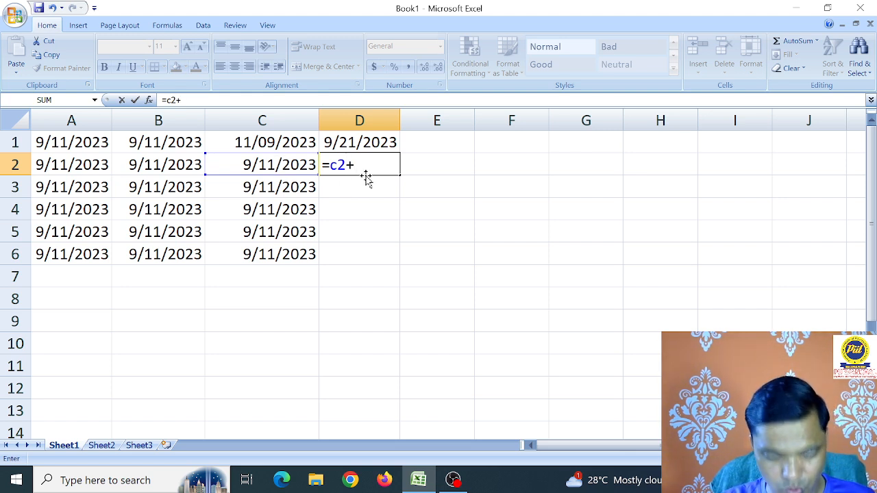
text(10)
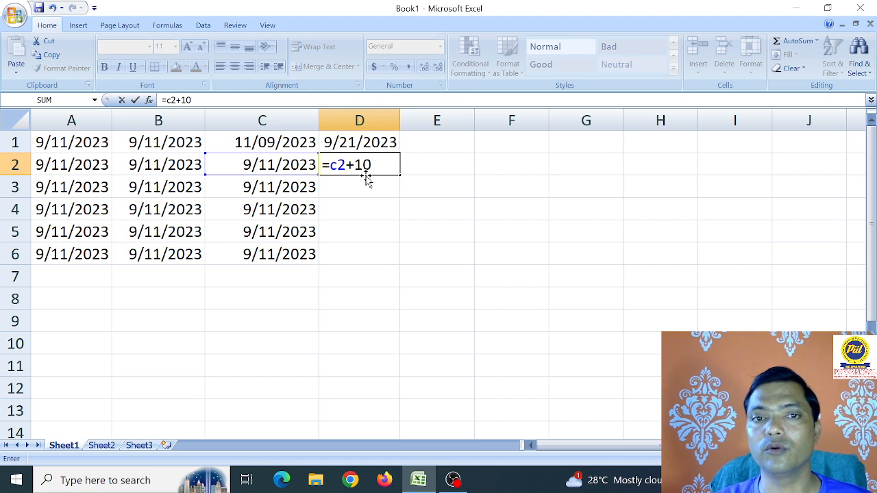
key(Return)
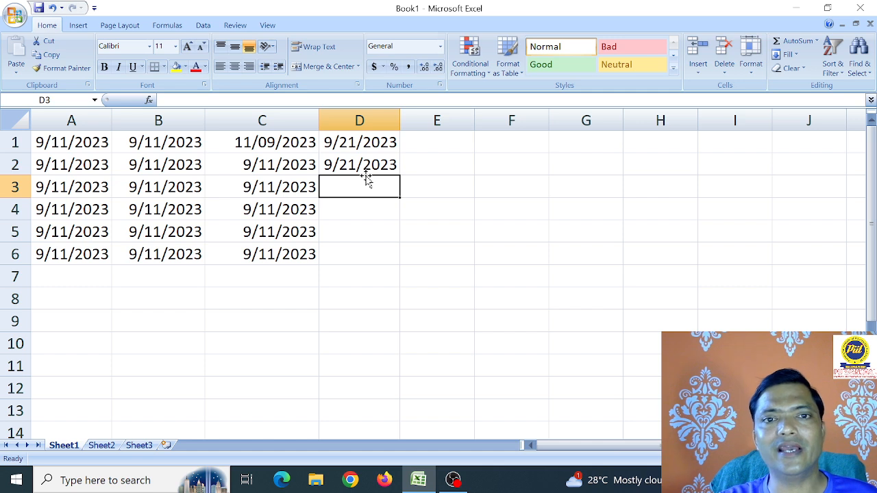
click(364, 169)
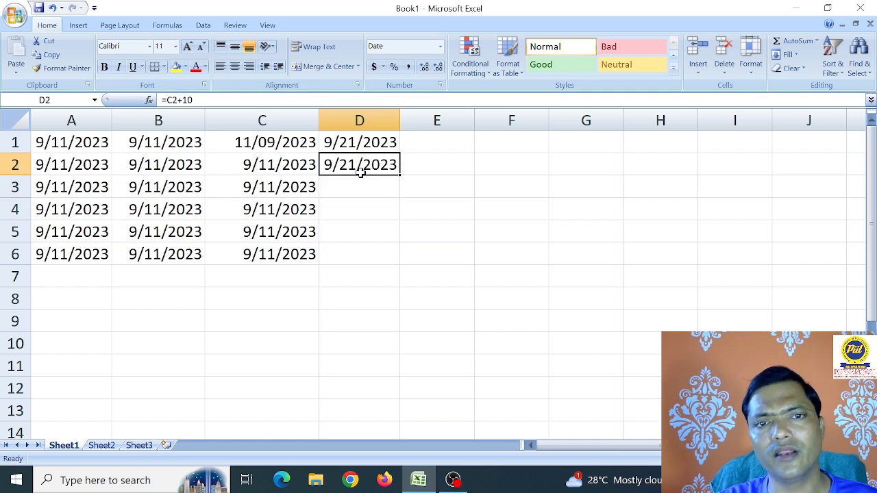
Apply the custom number format d-mmm-yy to the date in cell D1.
click(359, 146)
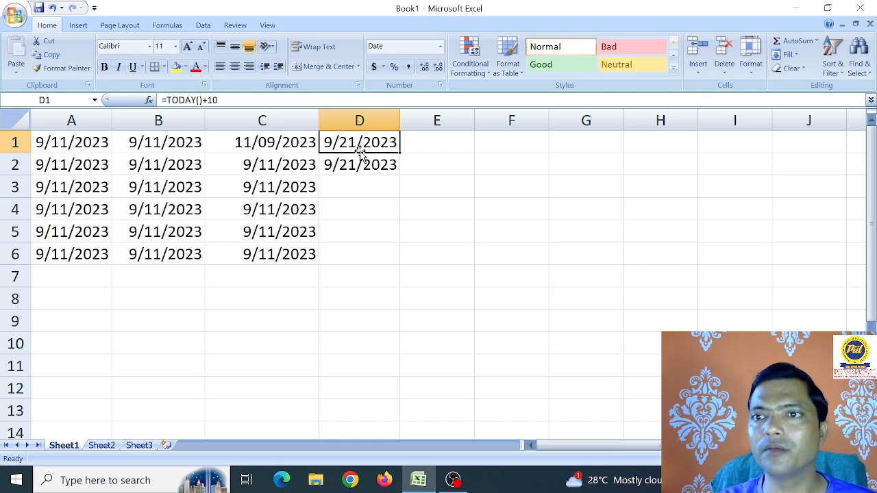
click(751, 74)
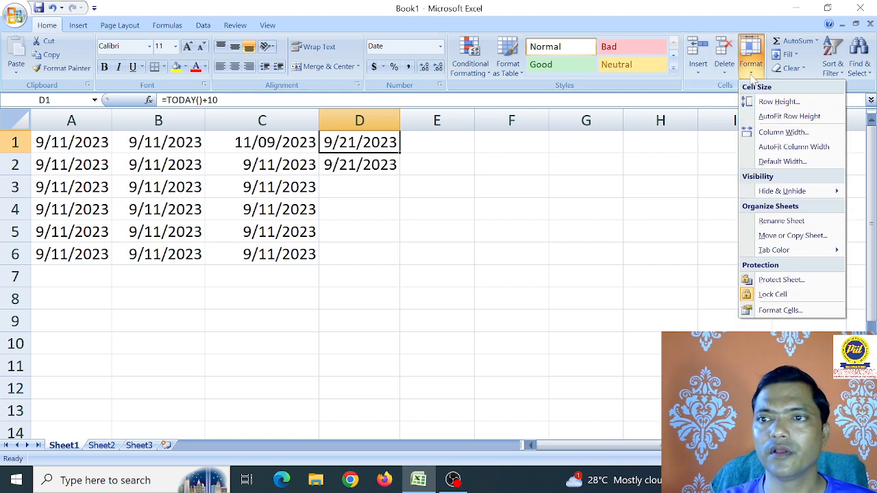
click(774, 311)
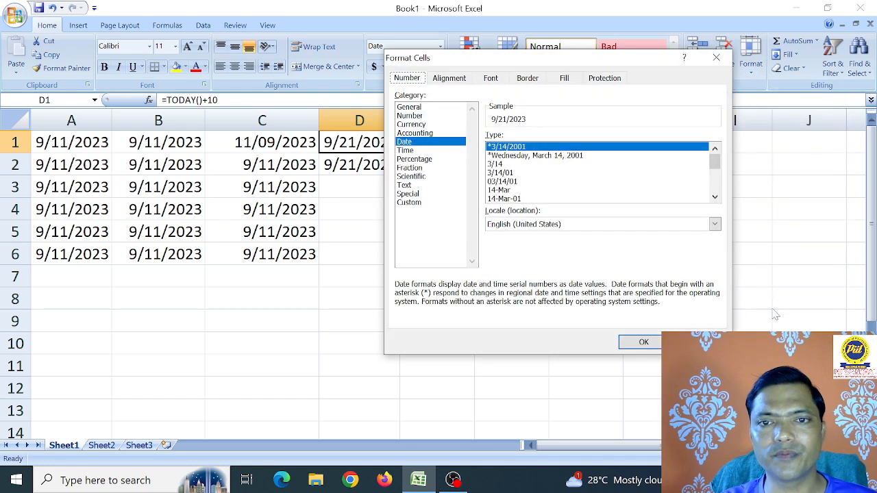
click(418, 204)
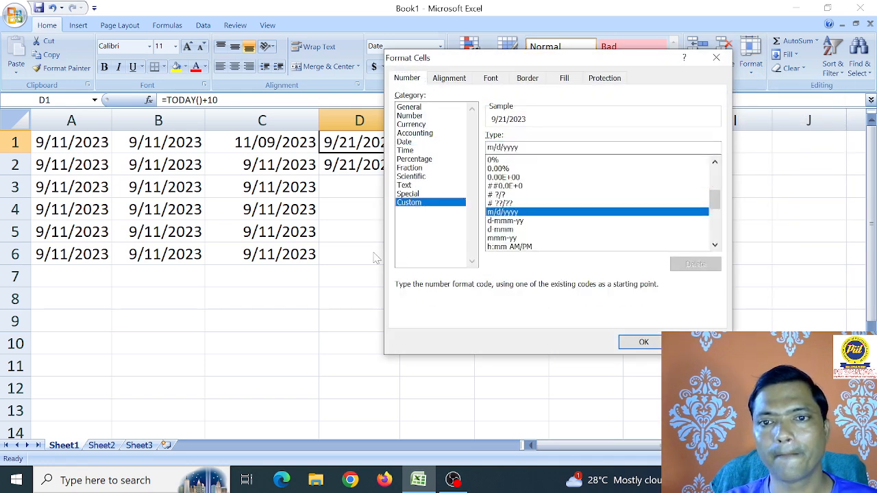
click(504, 231)
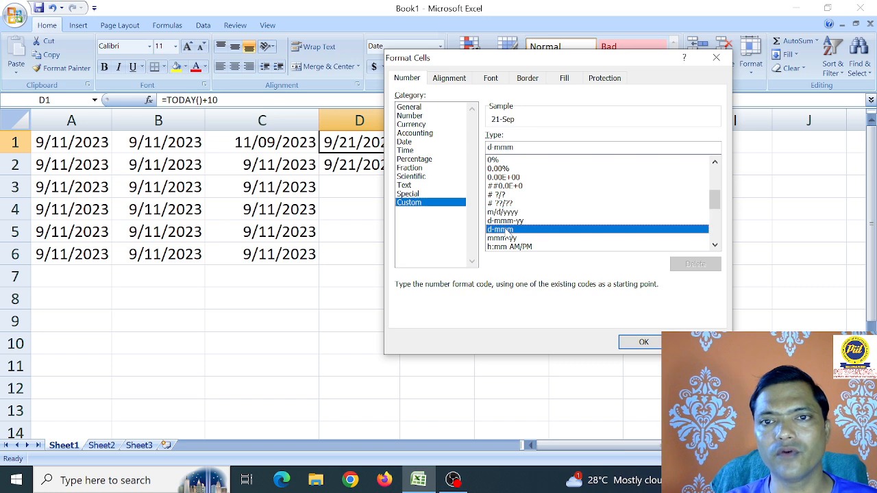
click(508, 221)
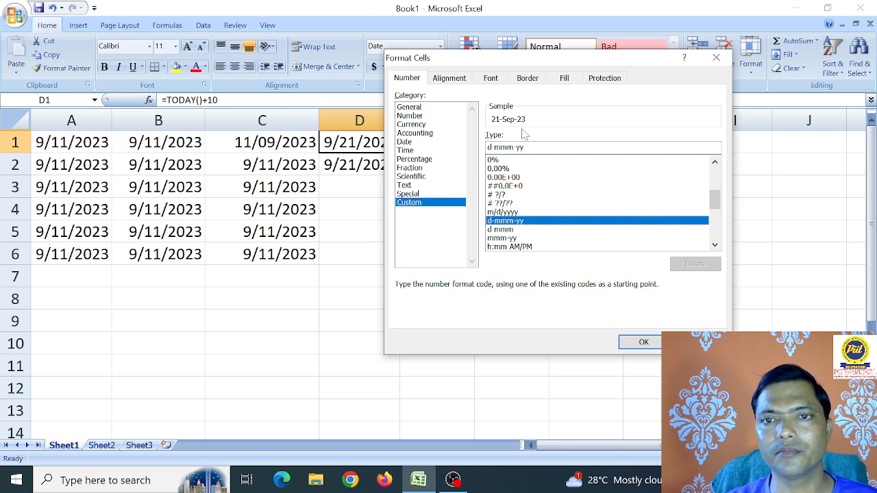
click(645, 344)
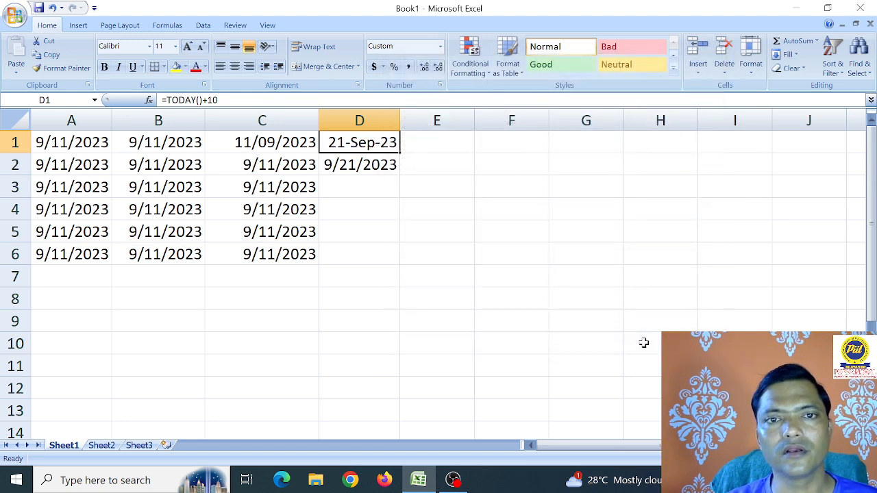
Open the cell formatting settings for D2 and preview the 03/14/01 date format.
click(387, 170)
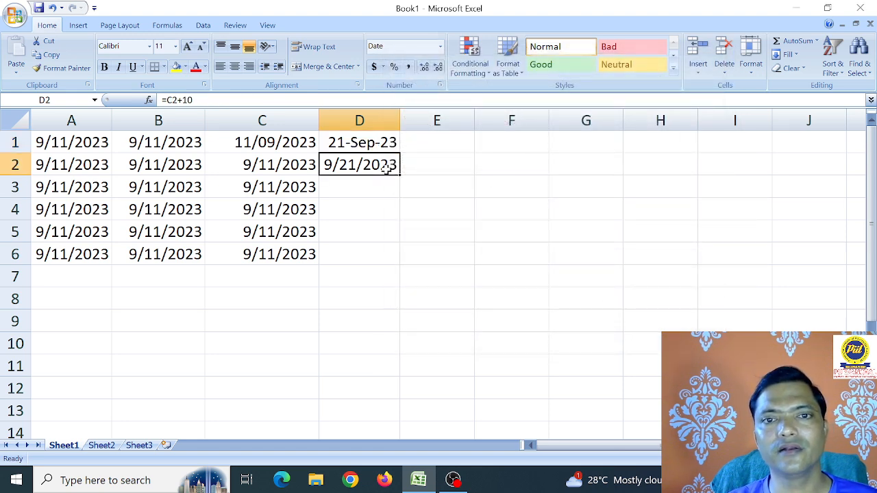
click(750, 58)
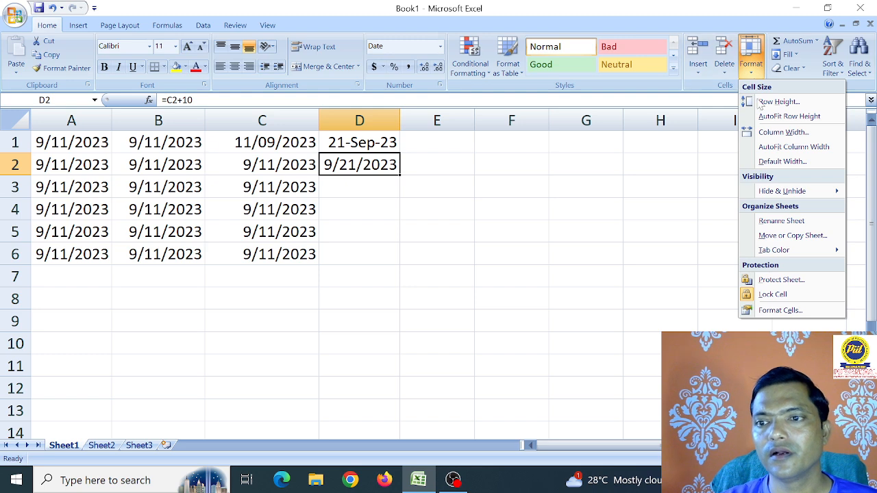
click(777, 310)
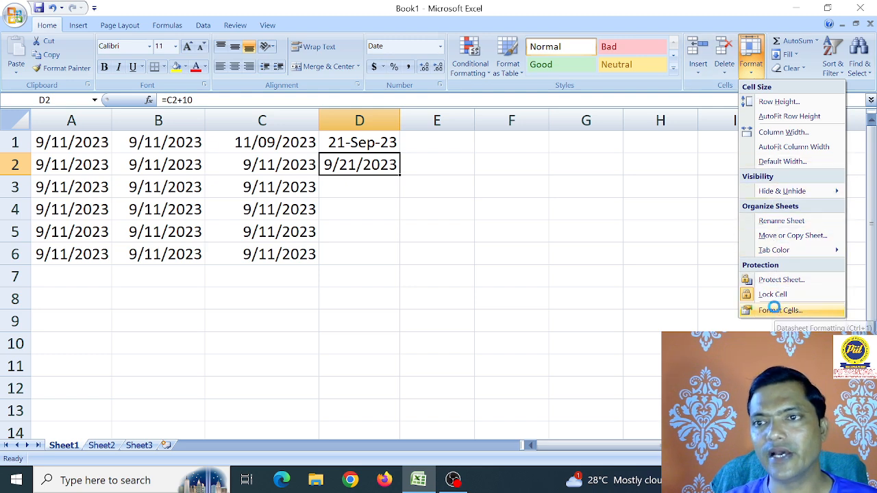
click(411, 203)
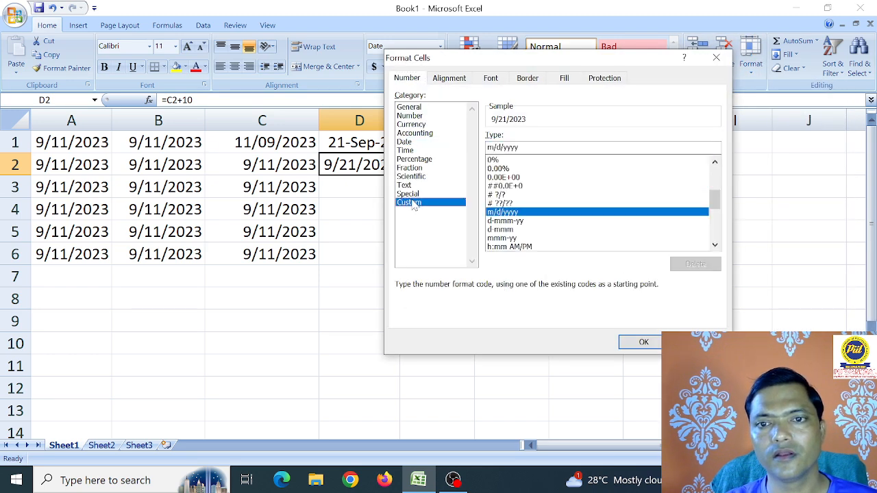
click(407, 143)
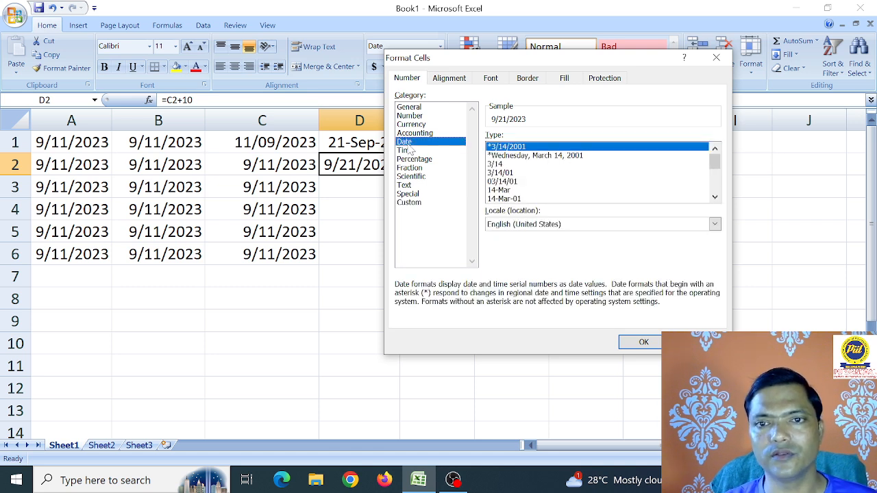
click(506, 181)
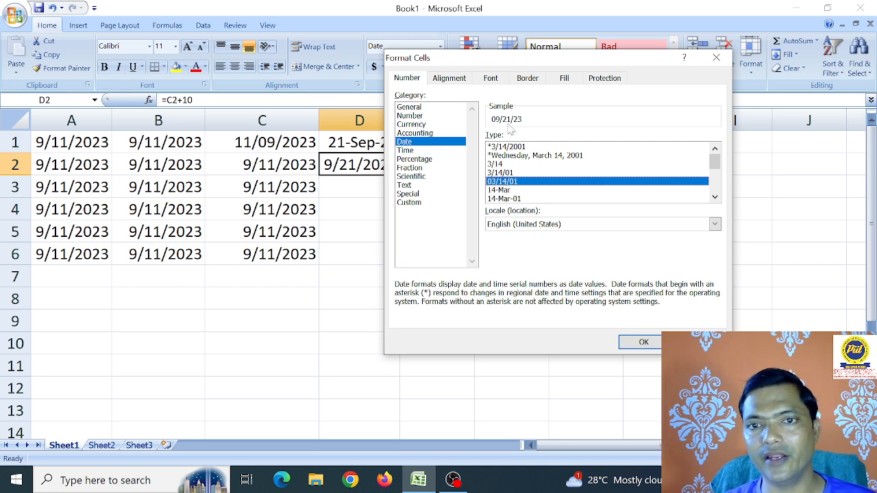
Examine the list of predefined date format types available for cell D2.
click(714, 198)
click(715, 197)
click(715, 197)
click(714, 197)
click(715, 197)
click(715, 197)
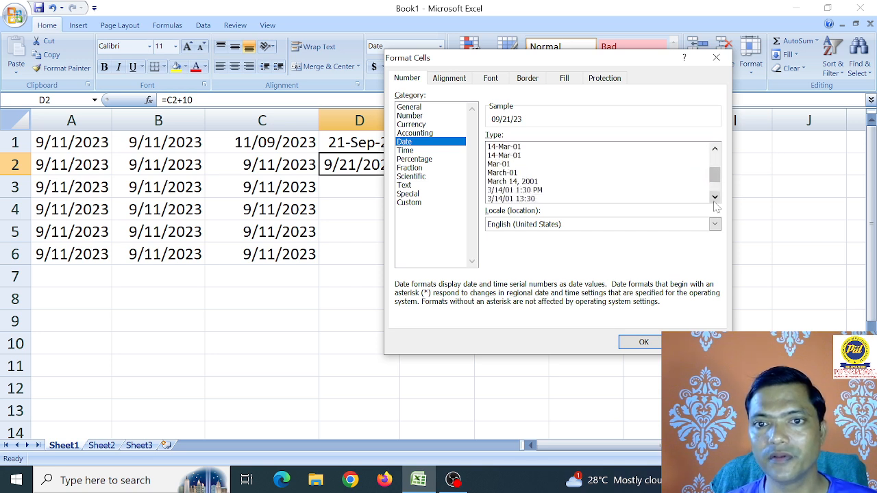
click(714, 197)
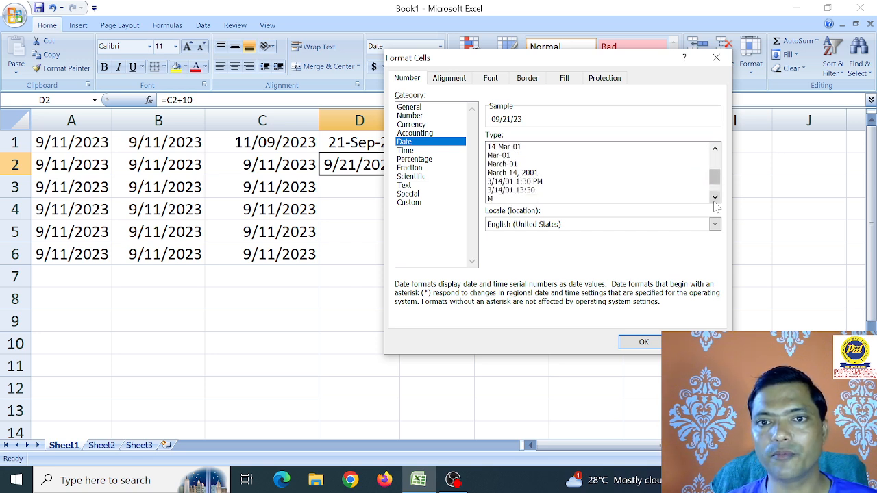
click(714, 201)
click(714, 200)
click(714, 201)
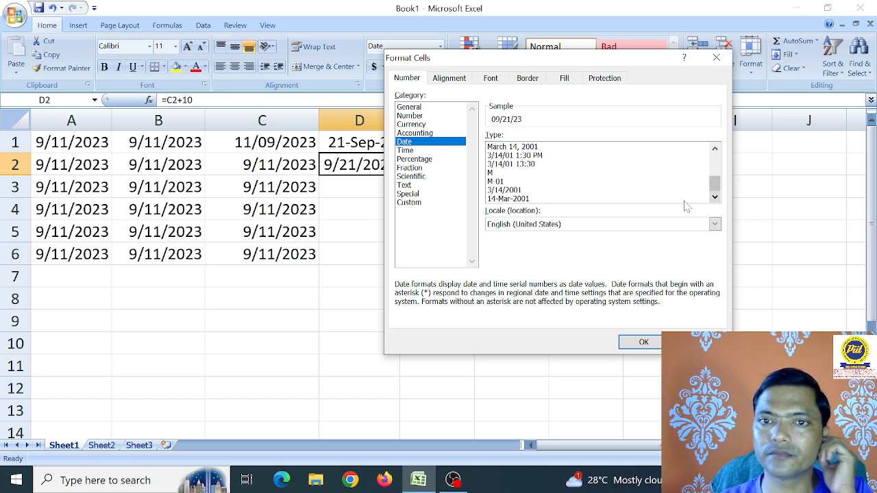
click(716, 152)
click(716, 152)
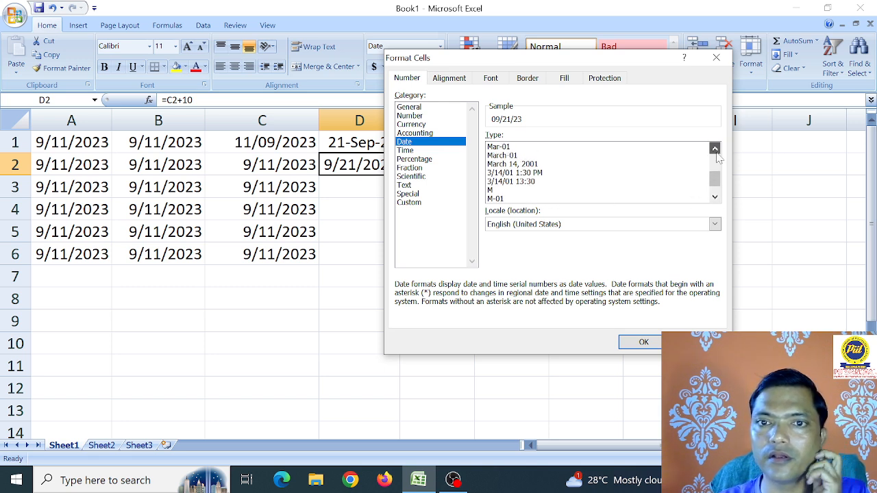
click(716, 152)
click(715, 153)
click(716, 152)
click(716, 152)
click(716, 152)
click(716, 153)
click(716, 152)
click(716, 152)
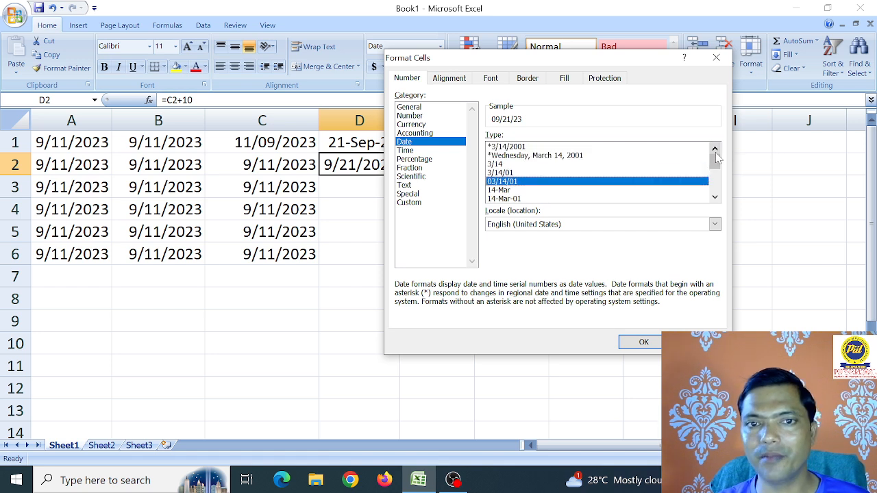
Apply the custom number format dd/mm/yyyy to the date in cell D2.
click(409, 202)
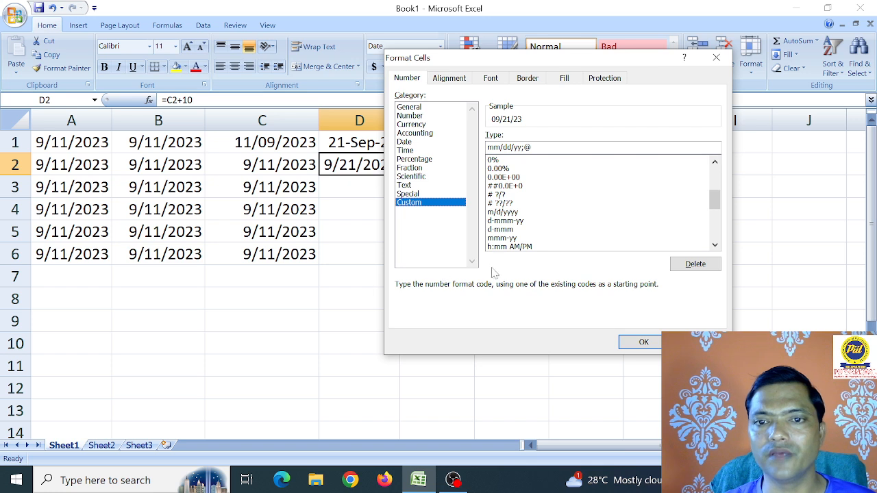
click(515, 214)
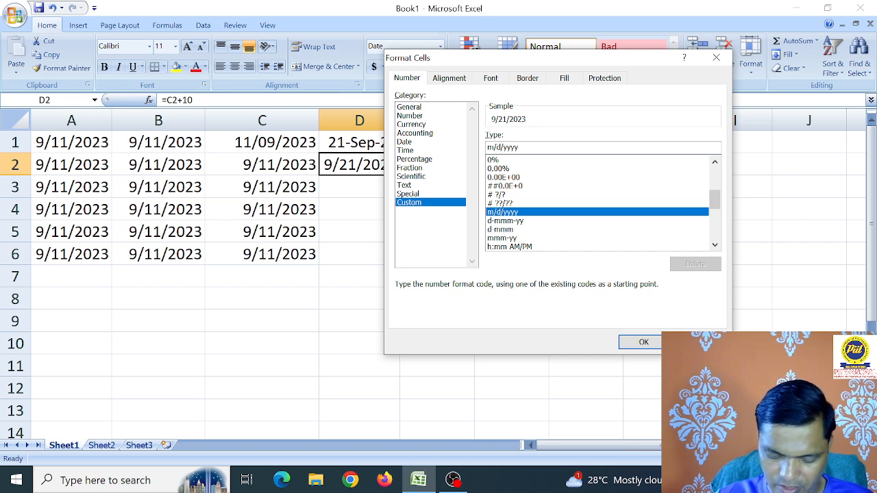
key(BackSpace)
text(dd)
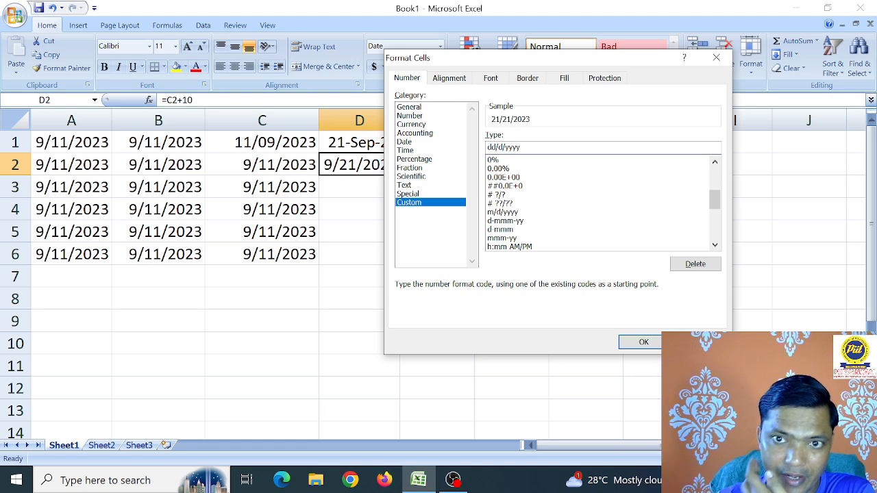
key(BackSpace)
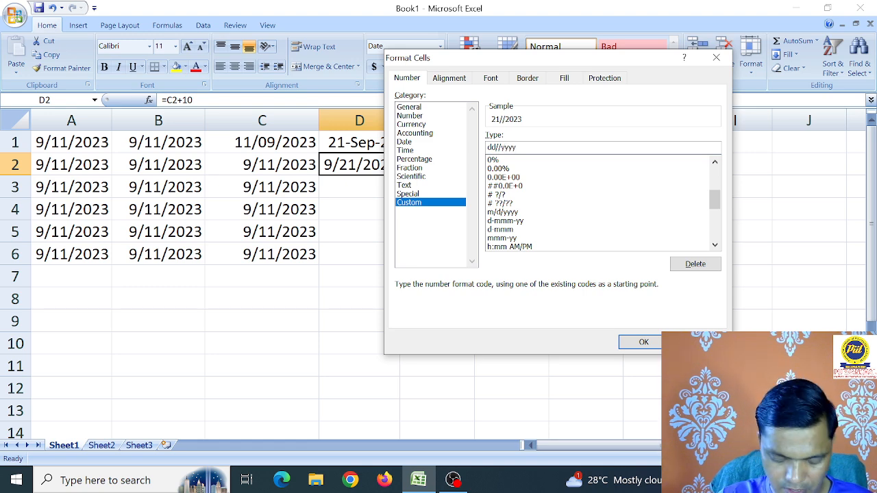
text(mm)
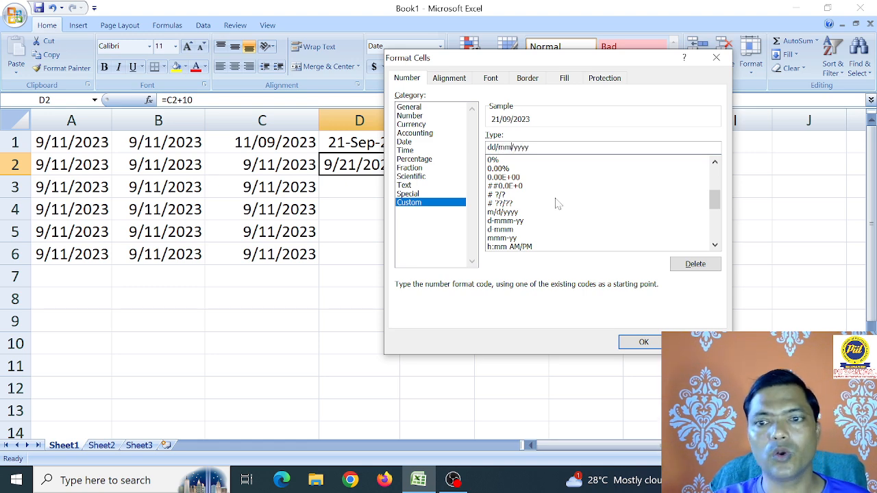
click(642, 345)
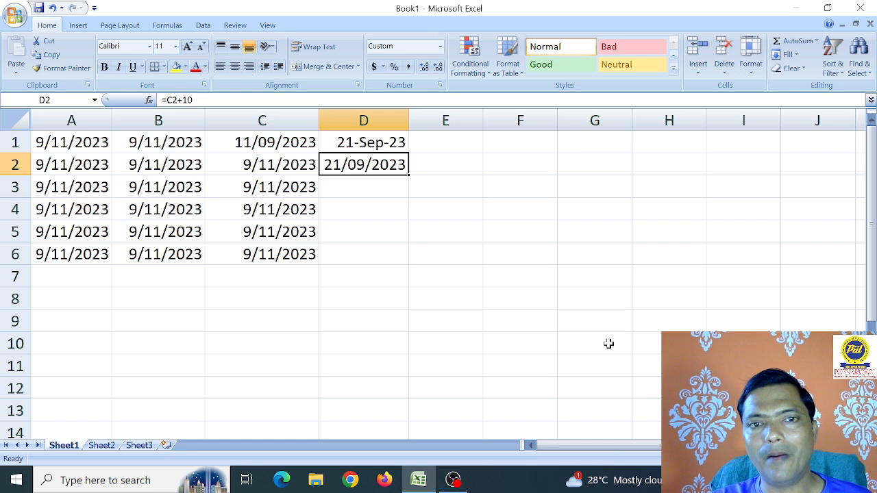
Enter the formula =now() in cell D3 to get the current date and time.
click(389, 185)
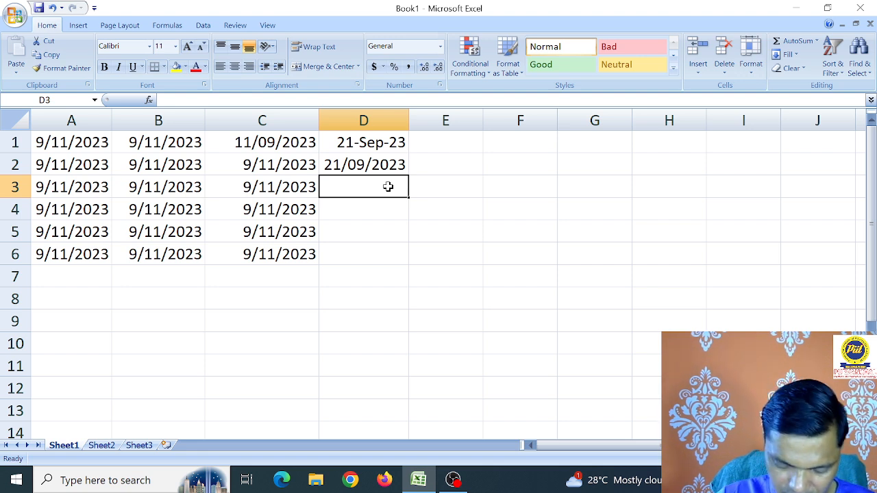
text(=now())
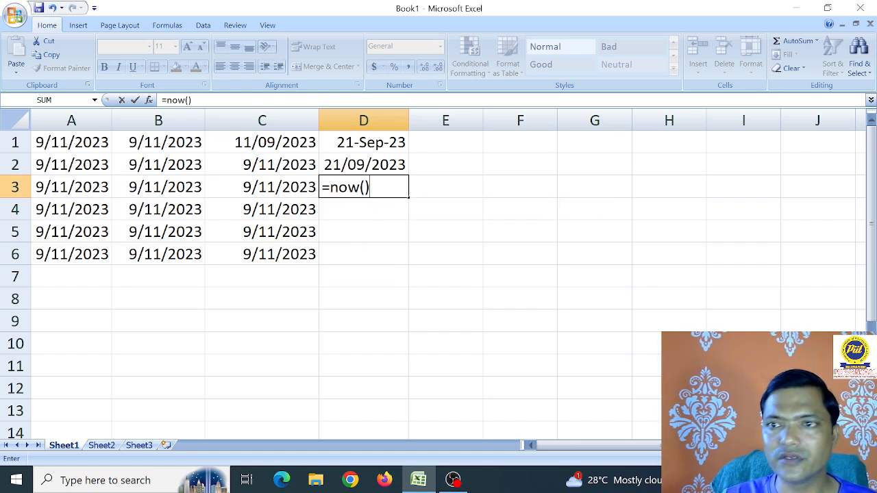
key(Return)
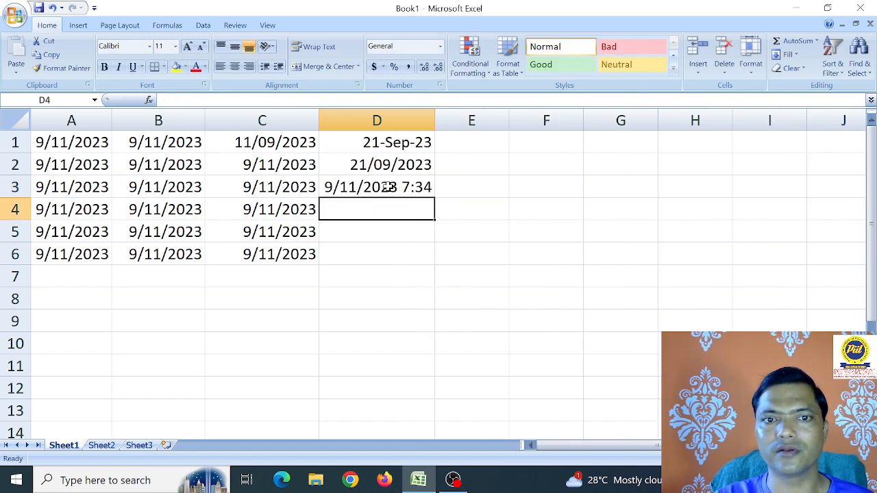
Apply the custom number format h:mm to cell D3 so that only the time is shown.
click(387, 187)
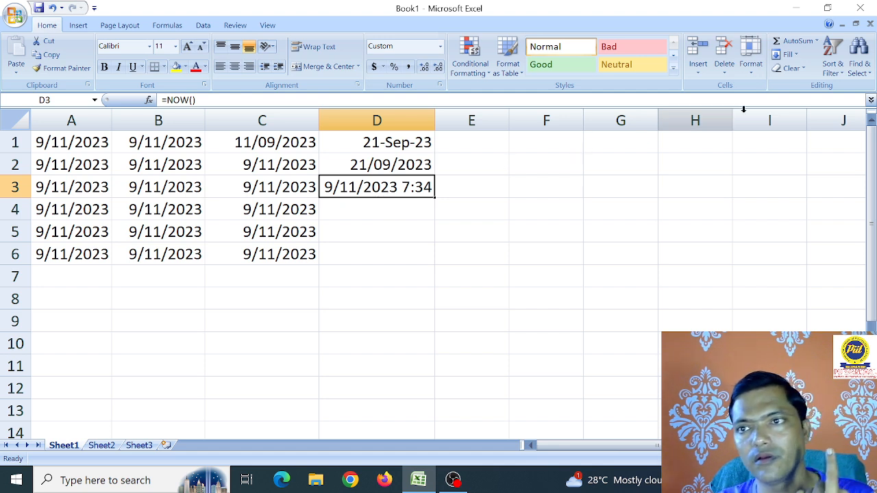
click(750, 79)
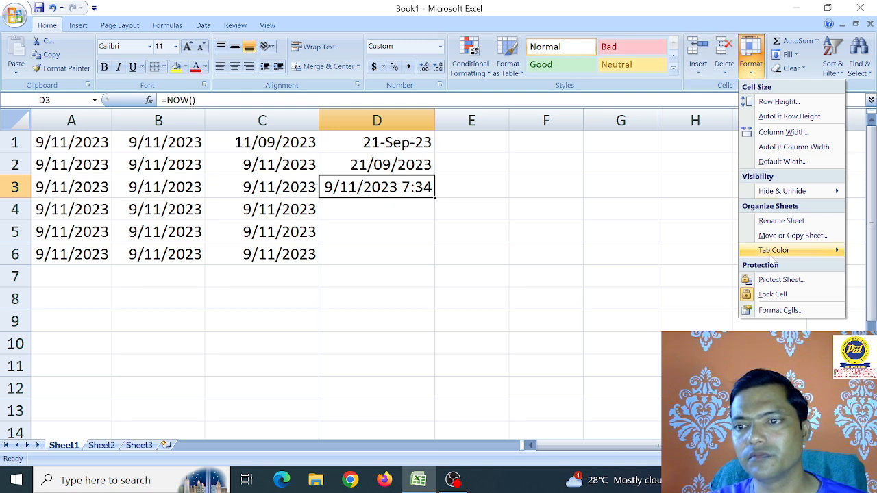
click(770, 309)
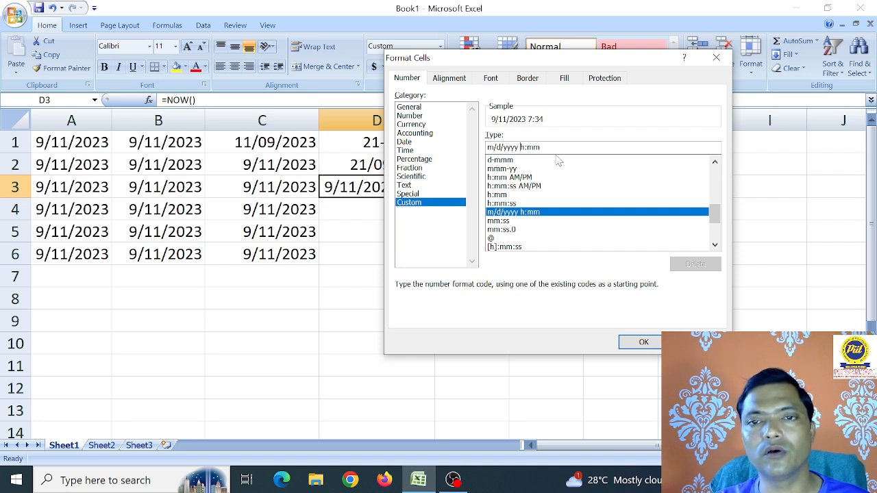
key(BackSpace)
key(BackSpace)
key(BackSpace)
key(BackSpace)
key(BackSpace)
key(BackSpace)
key(BackSpace)
key(BackSpace)
key(BackSpace)
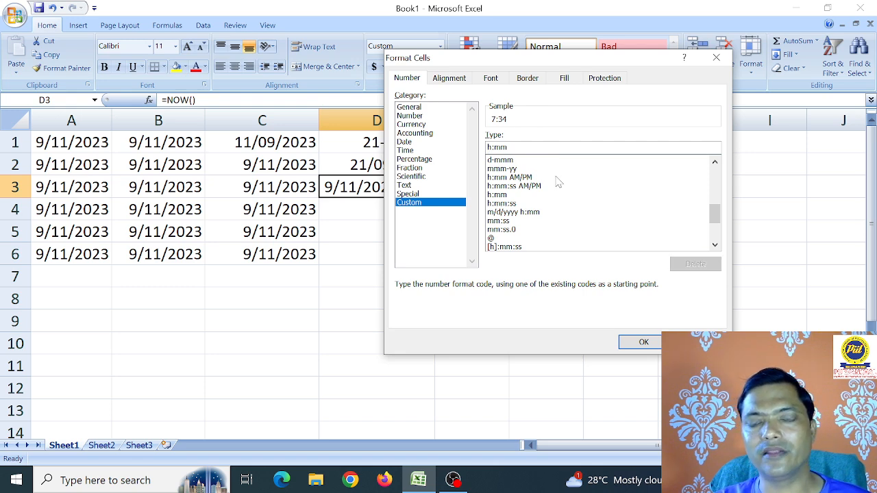
click(637, 346)
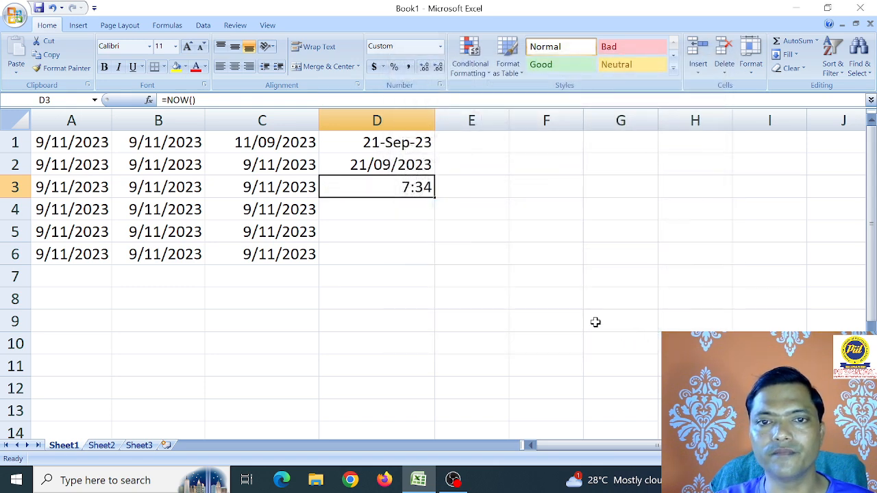
click(418, 213)
click(411, 188)
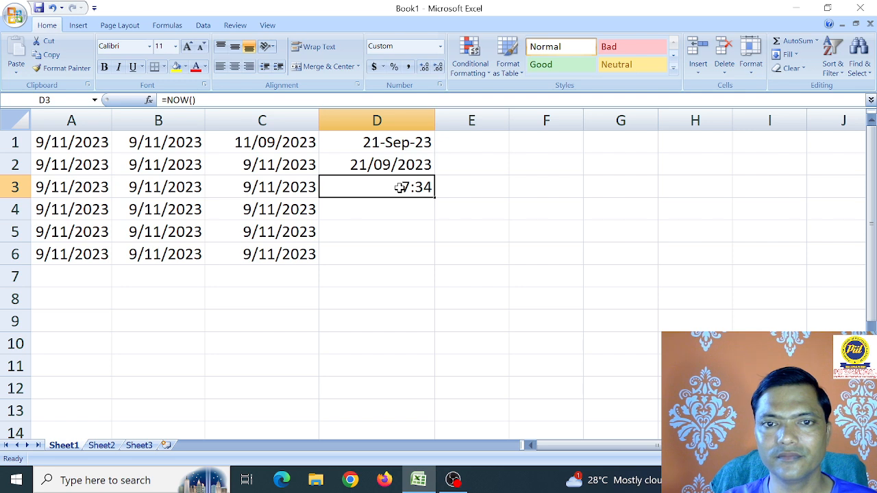
click(398, 206)
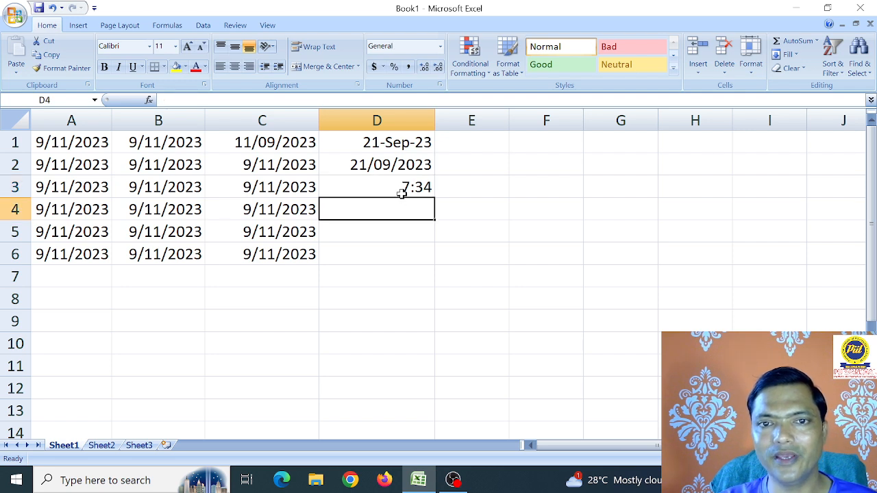
click(402, 191)
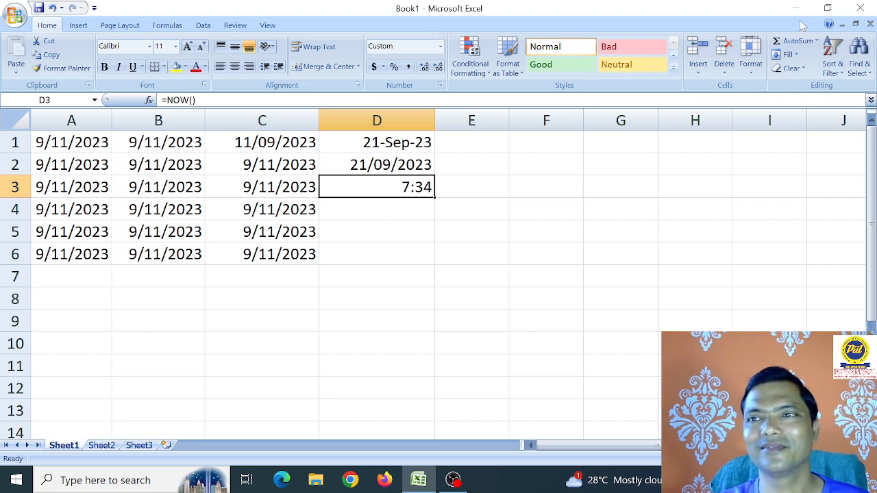
Close the workbook Book1 without saving its changes and switch to OBS Studio.
click(859, 8)
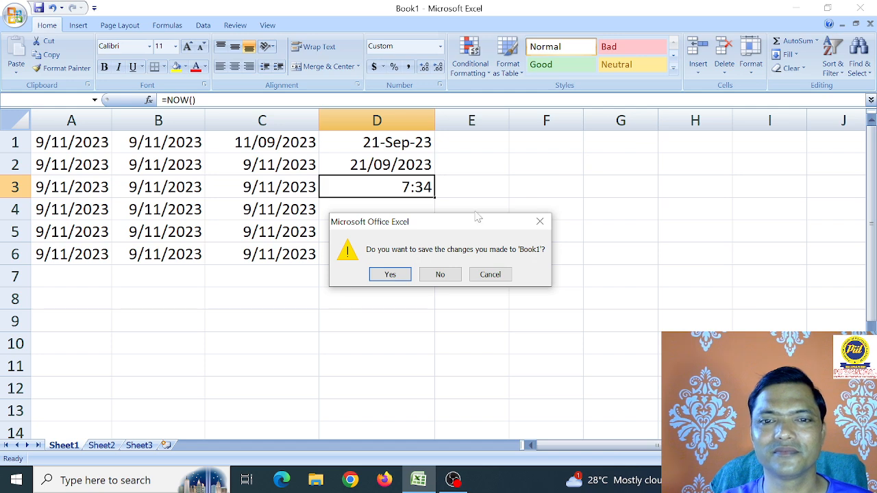
click(436, 275)
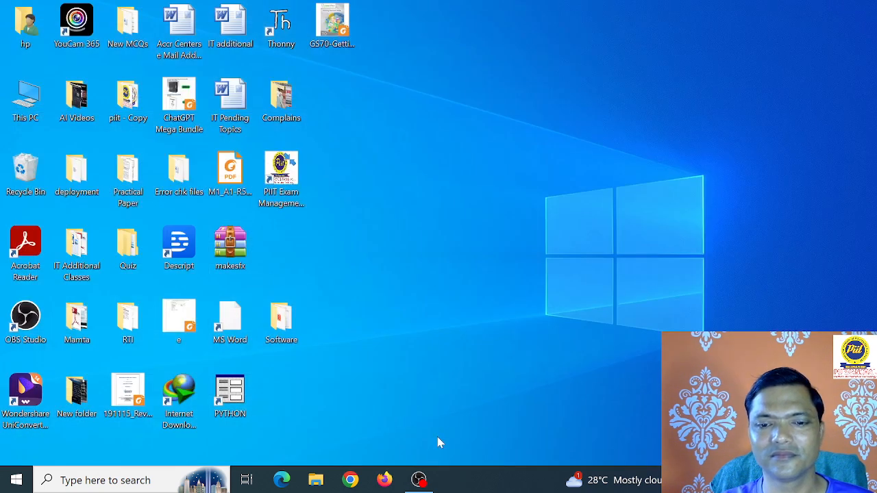
click(421, 481)
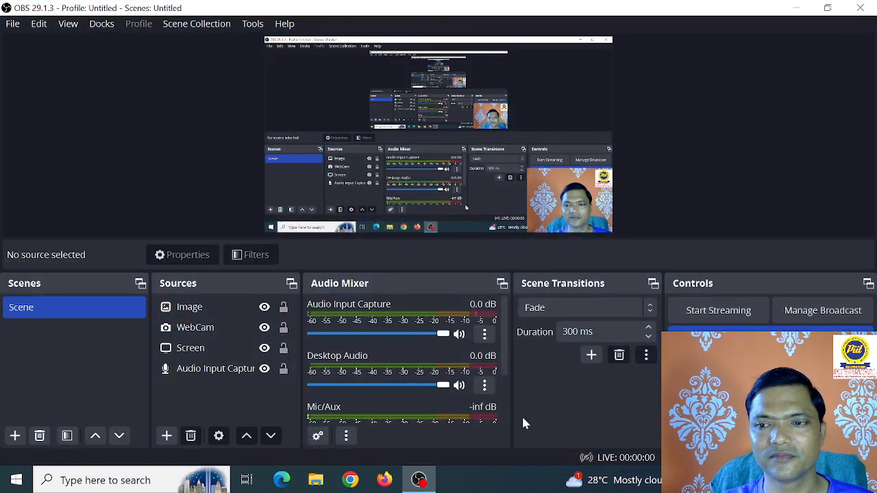